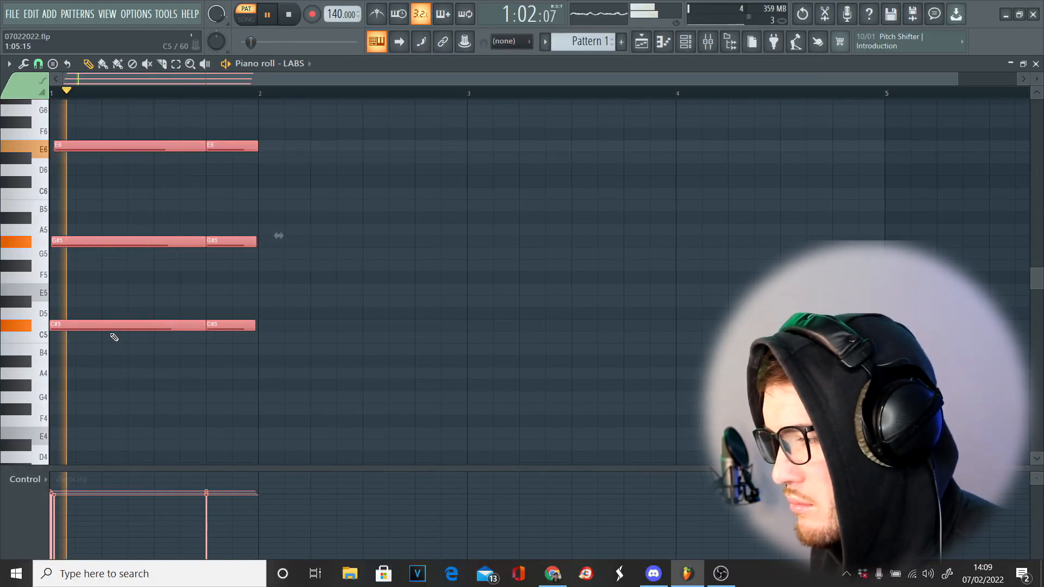
- Duplicate the bar 1 chords into bar 2 and arpeggiate the last short chord of bar 2 with a range of 4
drag(109, 330, 320, 345)
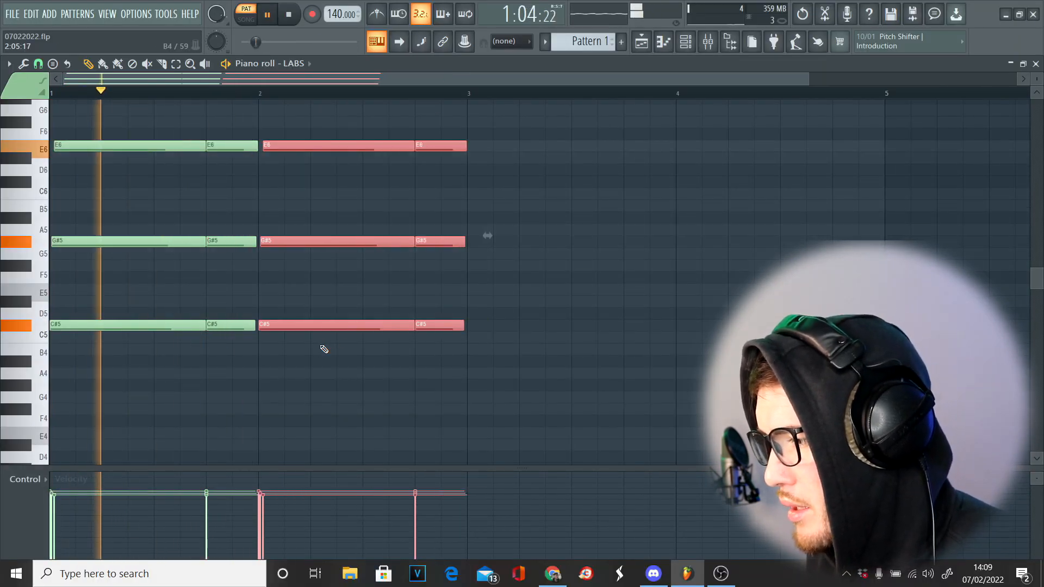
drag(368, 145, 388, 339)
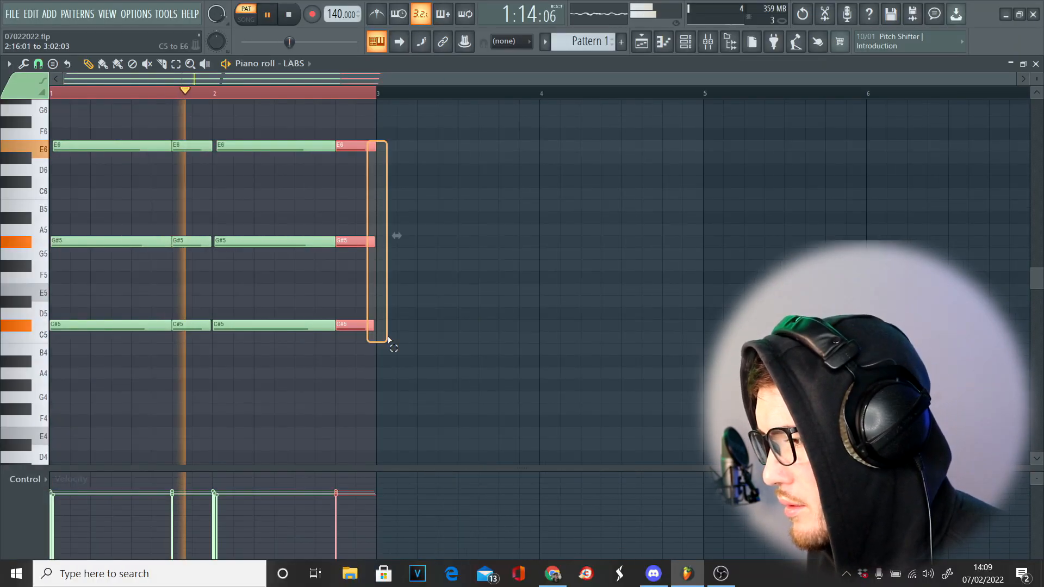
key(alt+a)
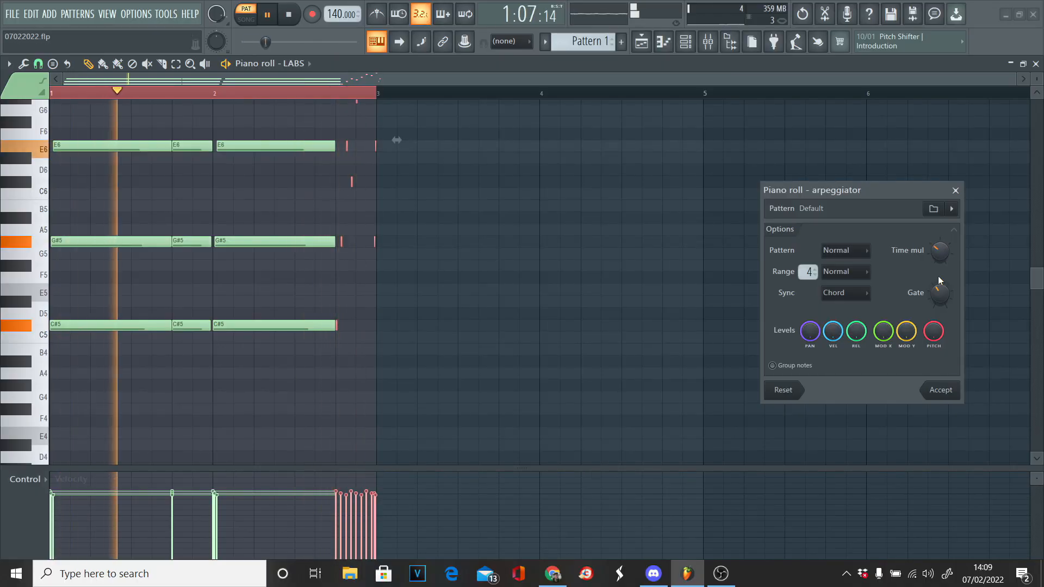
click(952, 390)
- Add a G#4 note below the A4 note in bar 2 and shorten it to end just before bar 3
scroll(652, 332, up, 5)
scroll(652, 333, down, 5)
scroll(419, 284, down, 2)
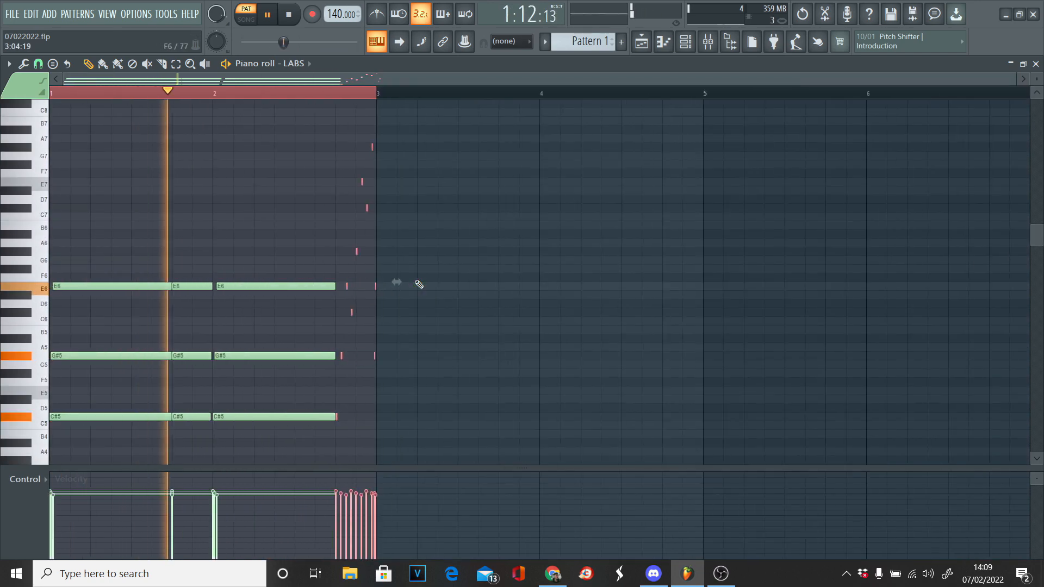
drag(438, 101, 350, 458)
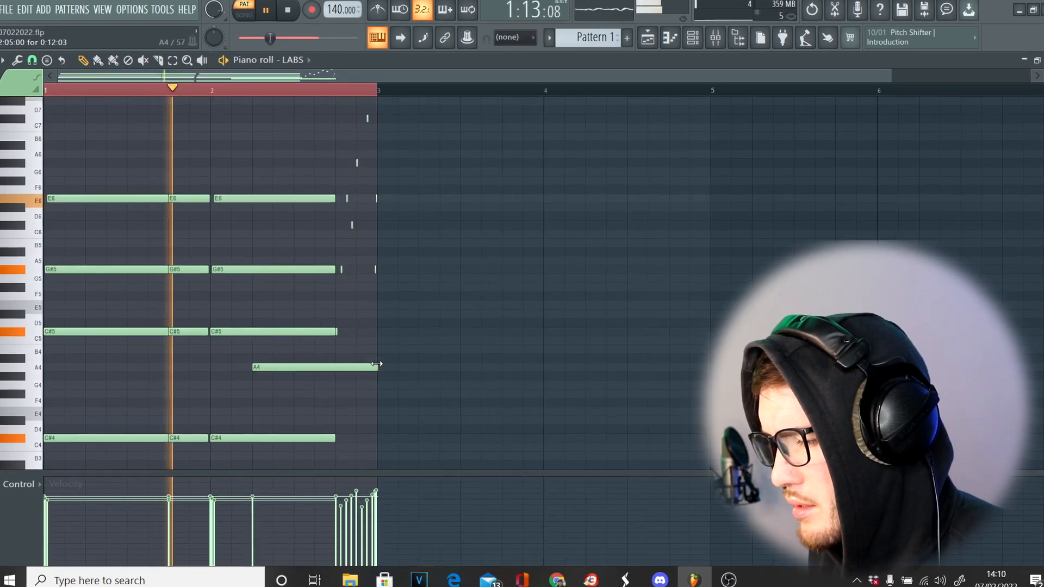
click(317, 375)
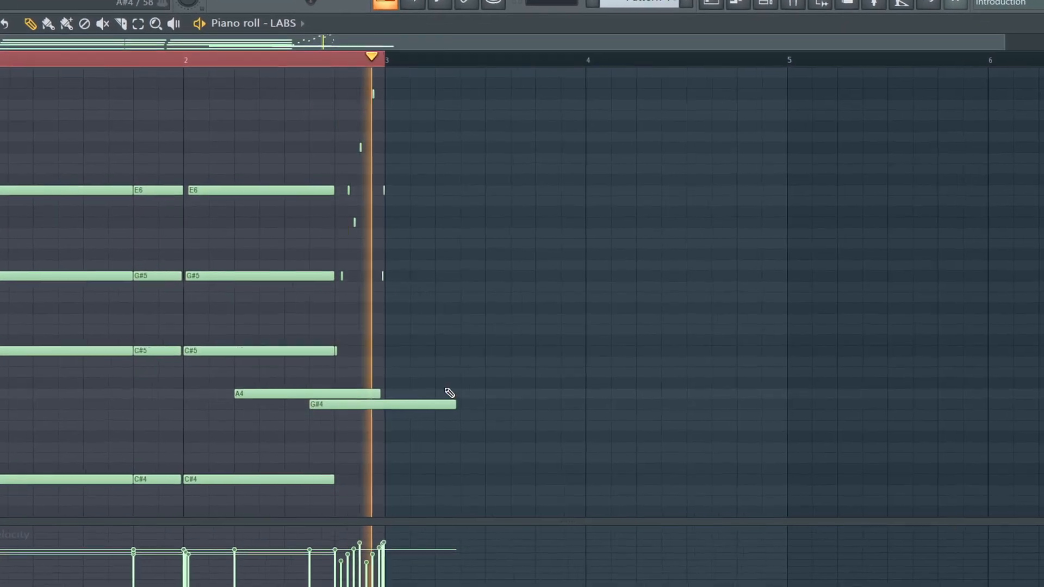
drag(456, 405, 366, 411)
- Duplicate the two-bar melody into bars 3 and 4, and transpose the whole four-bar melody up one octave
key(ctrl+a)
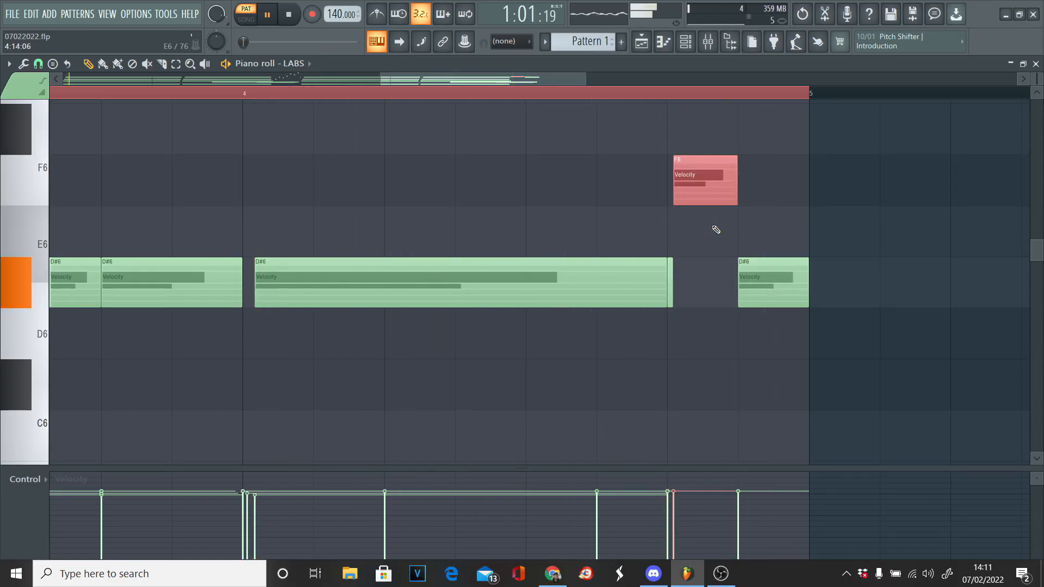
scroll(759, 271, down, 5)
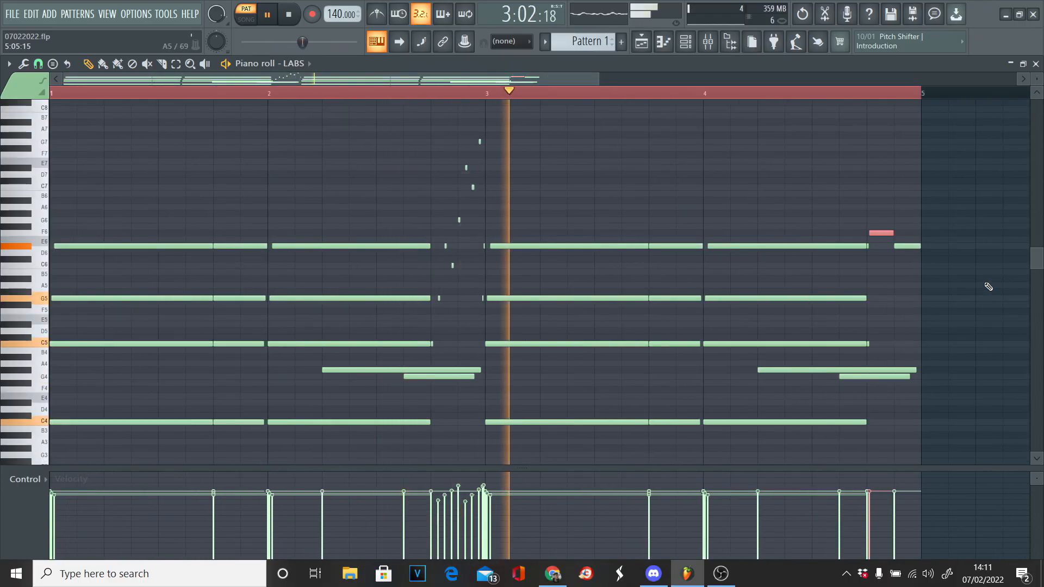
scroll(988, 287, up, 8)
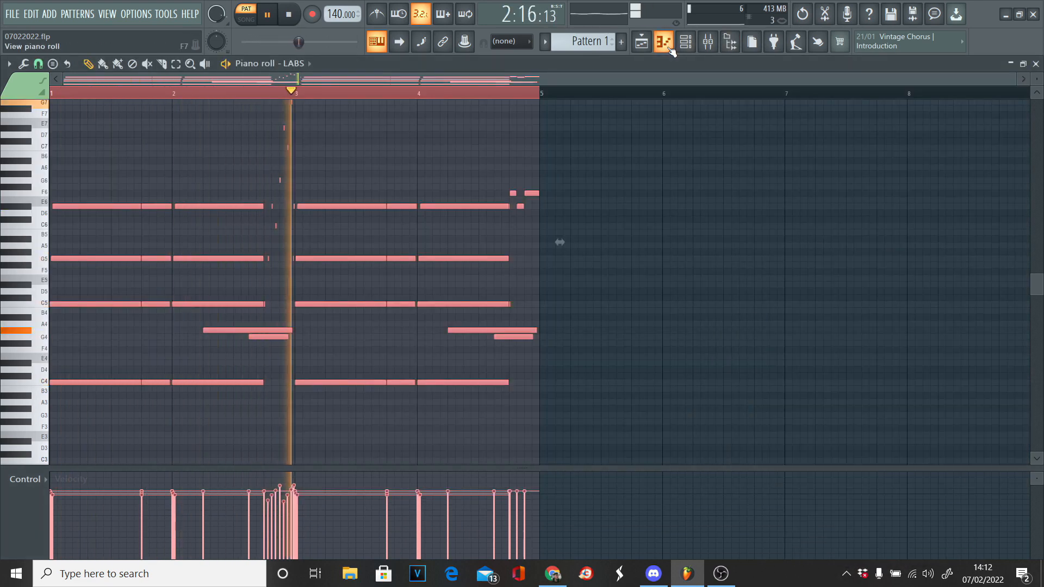
key(ctrl+Up)
key(space)
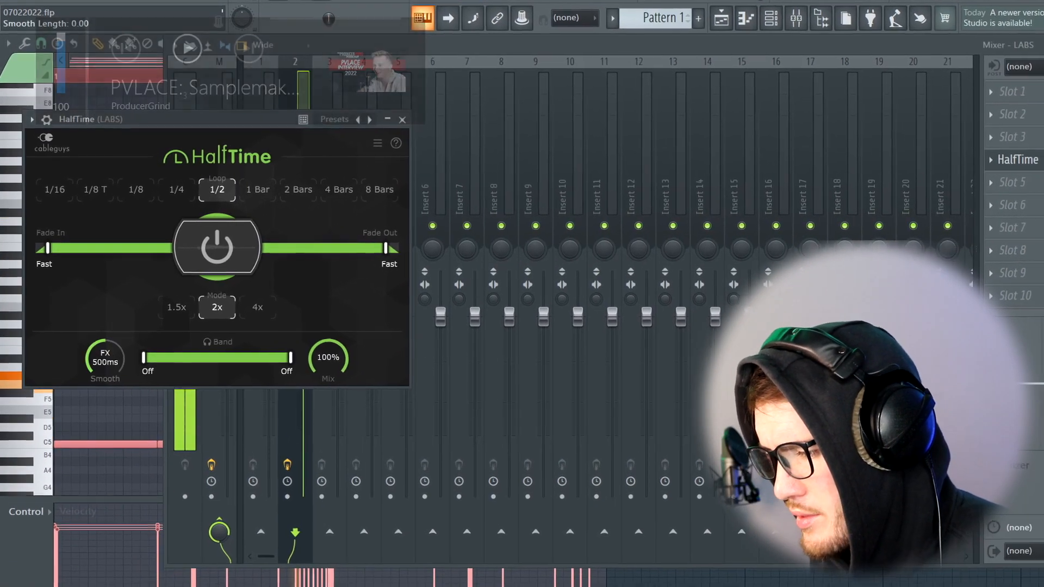
- Adjust HalfTime's smoothing and render the record-armed LABS mixer track to an audio clip
drag(95, 343, 93, 351)
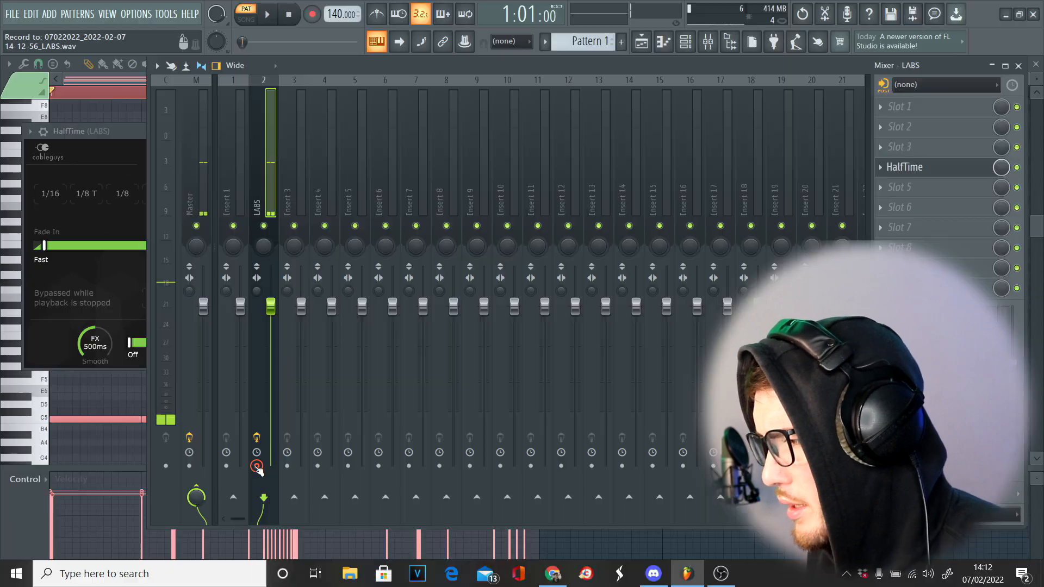
key(ctrl+r)
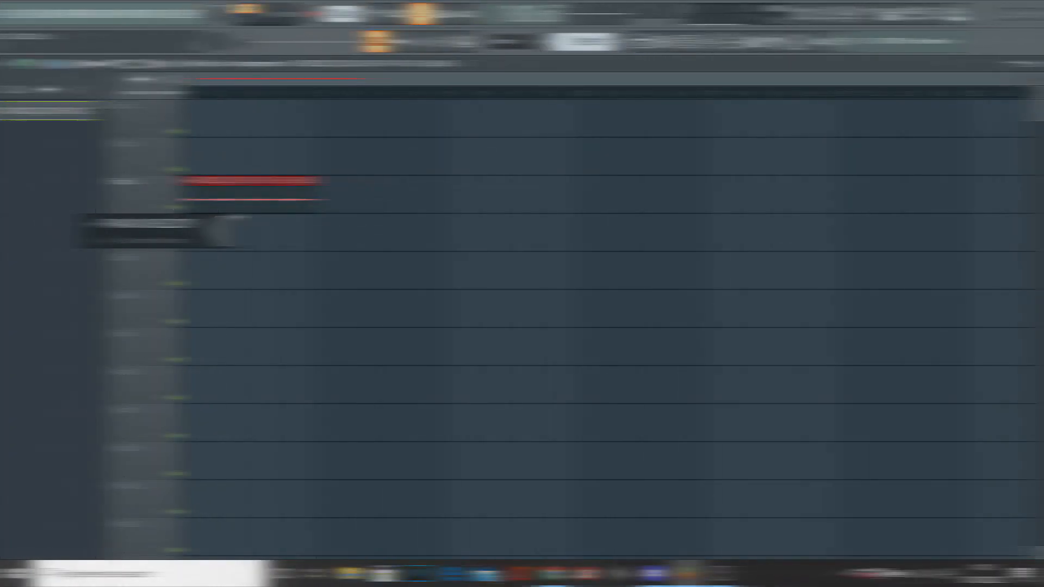
key(Return)
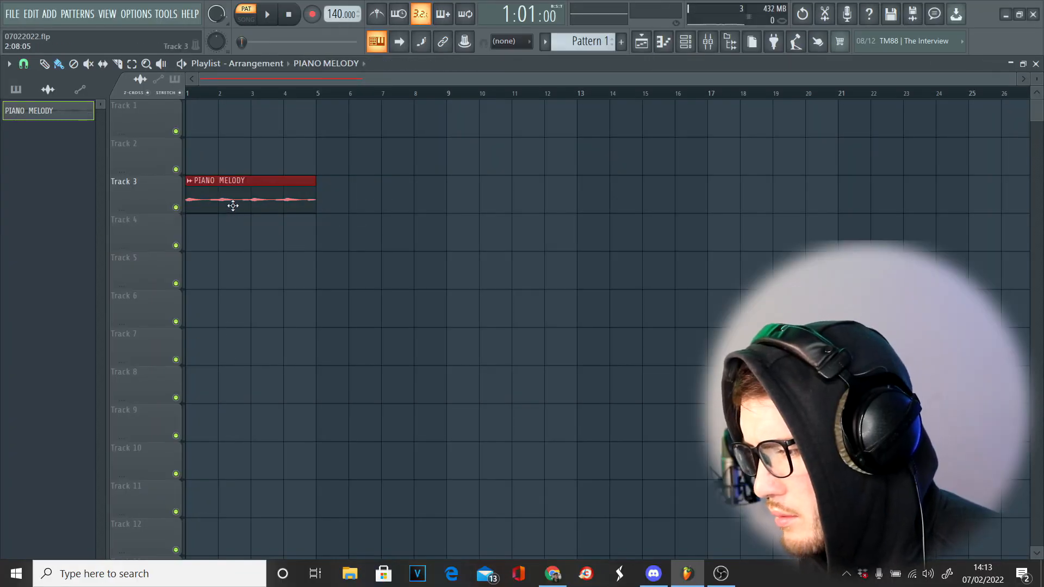
- Make the PIANO MELODY clip on Track 4 unique
right_click(189, 226)
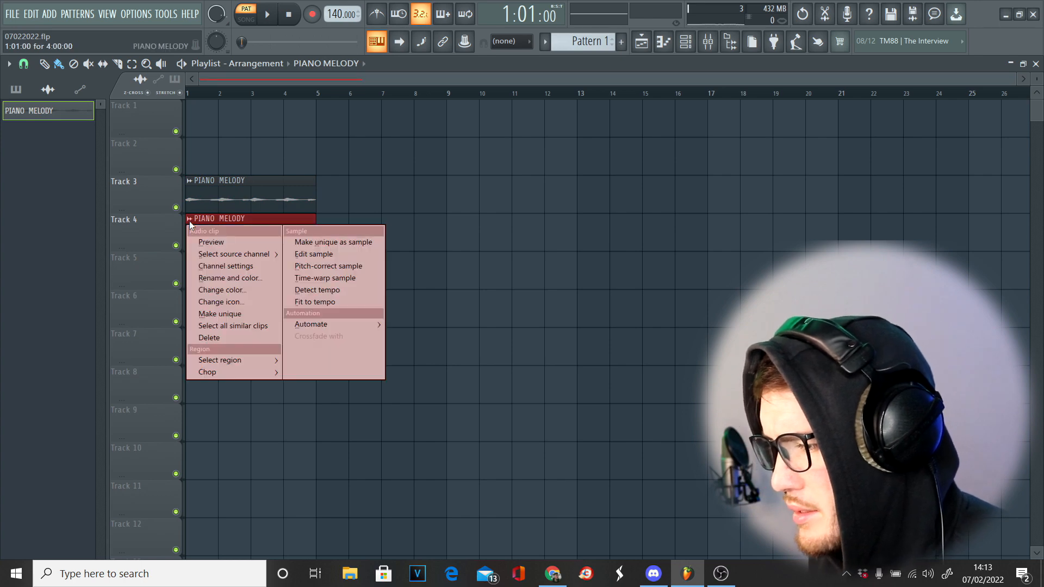
click(237, 315)
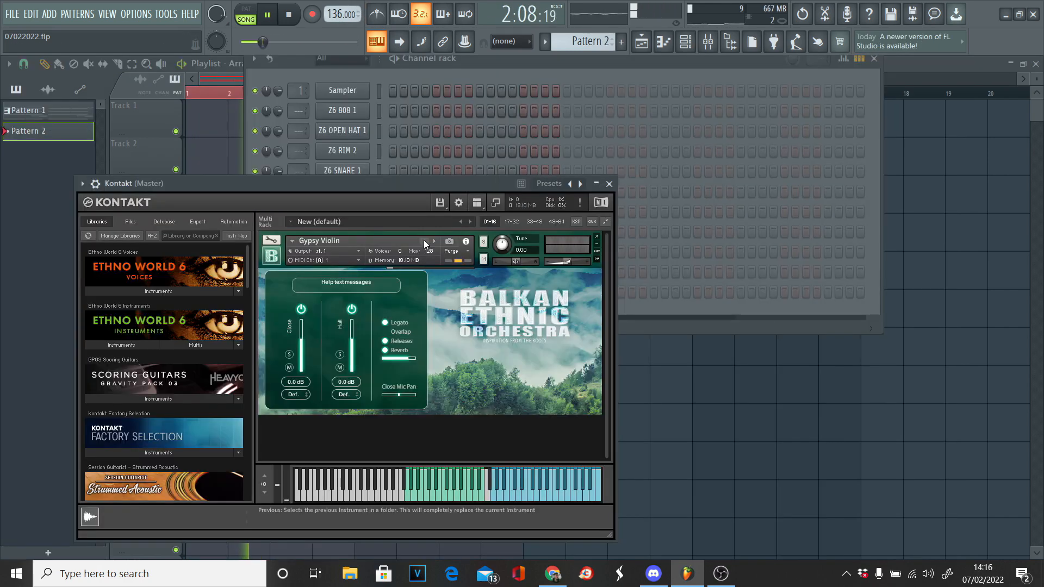
- Add an F6 note to the Kontakt part near the end of bar 8 and lower it to C#6
click(565, 73)
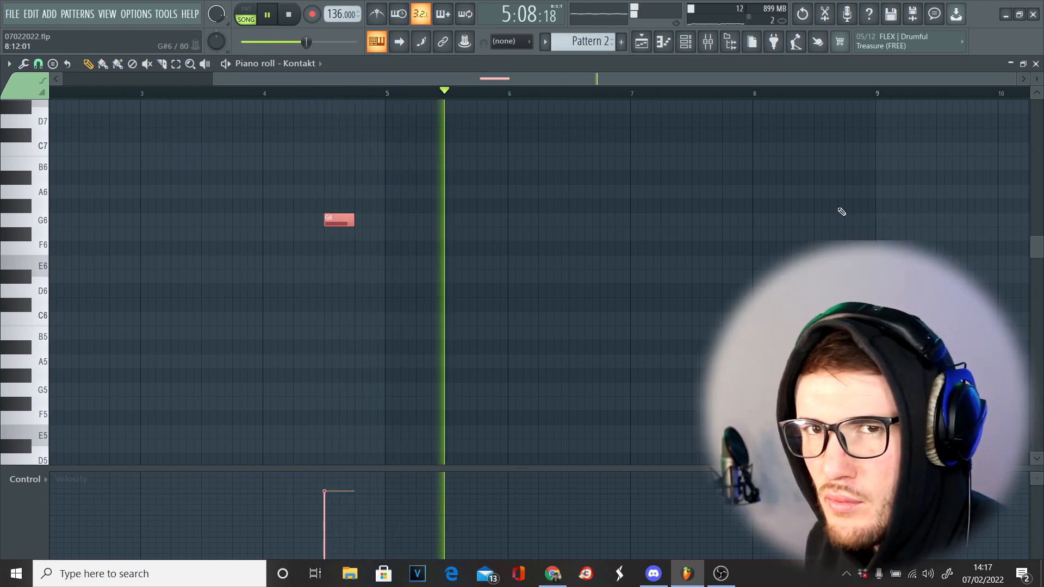
click(839, 250)
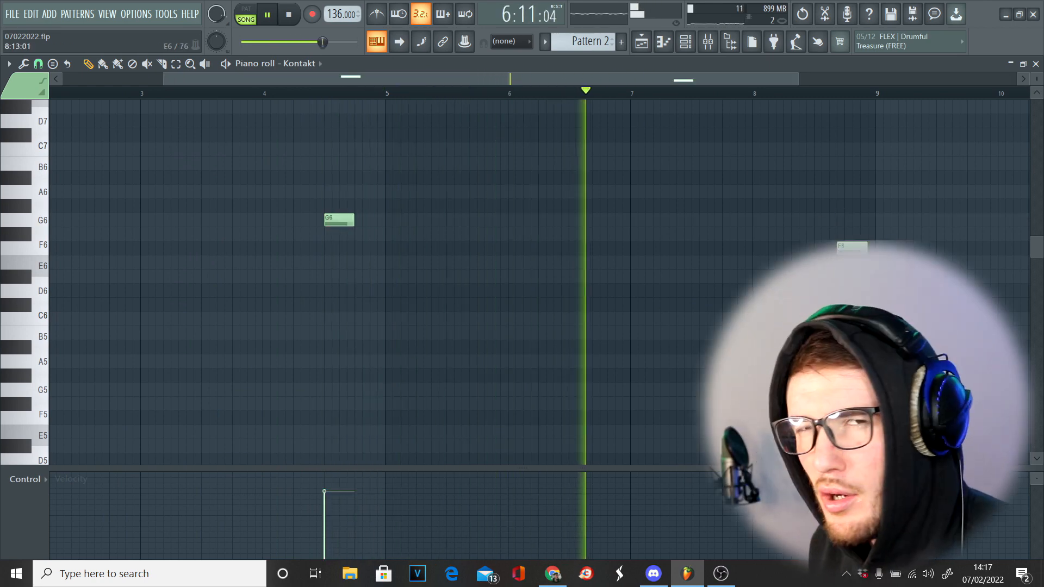
drag(844, 251, 855, 298)
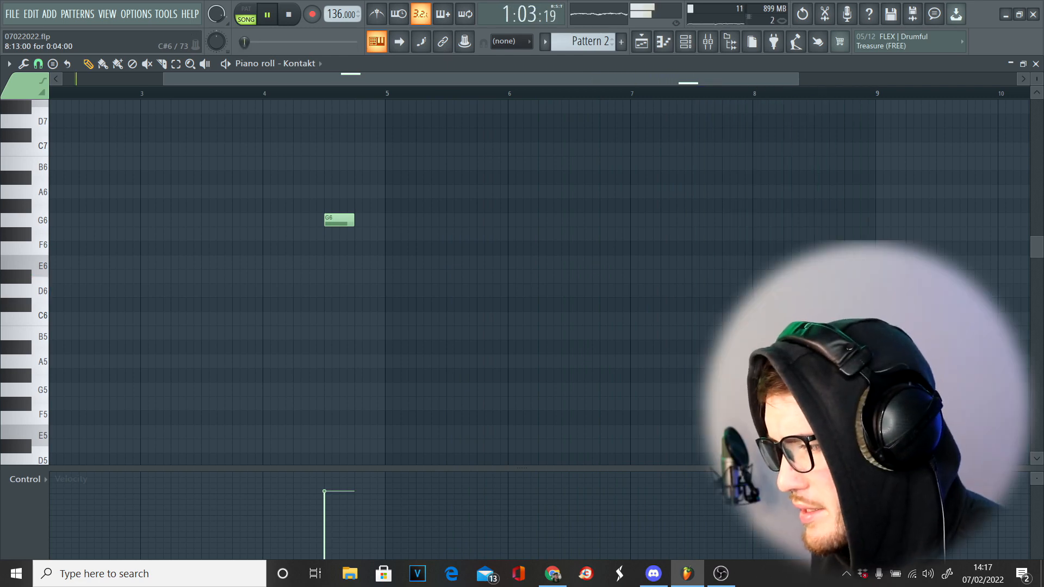
- Apply the Classic ping pong preset to the Fruity delay bank on the Kontakt mixer track
key(F9)
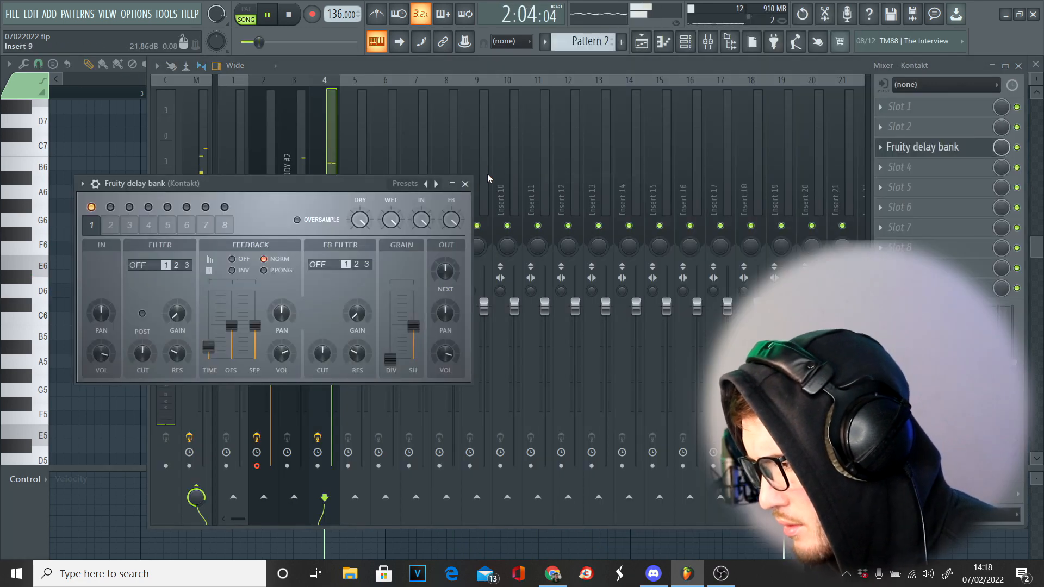
right_click(436, 183)
click(466, 277)
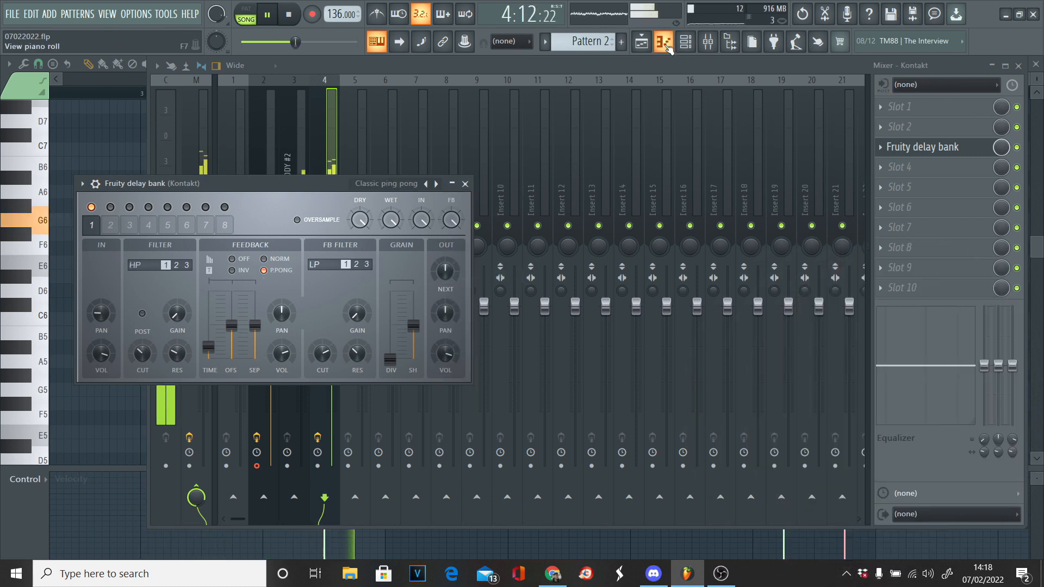
- Shift the G6 note in bar 4 and the D#6 note in bar 8 of the Kontakt part slightly earlier
click(645, 47)
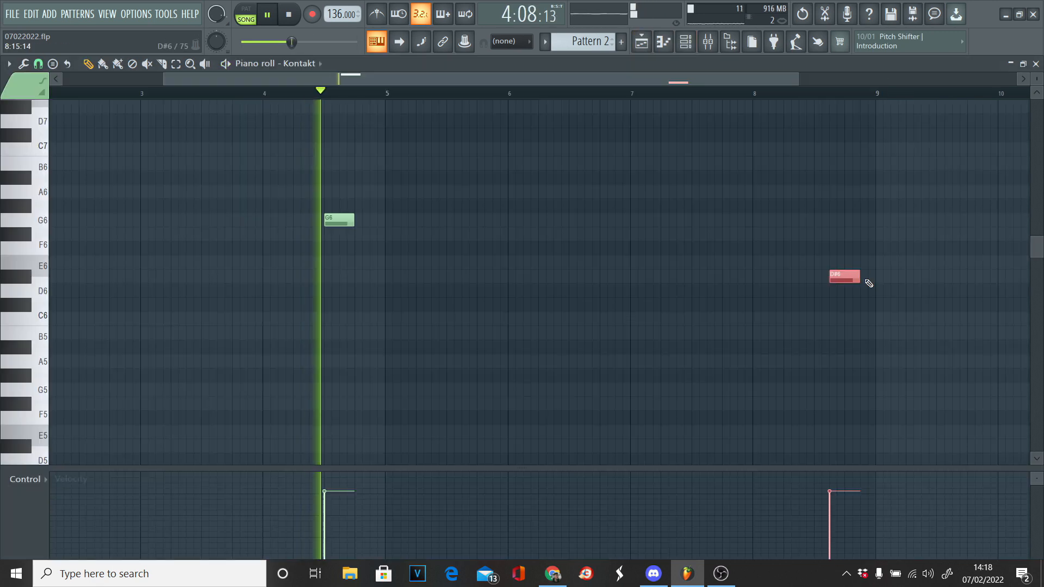
click(337, 222)
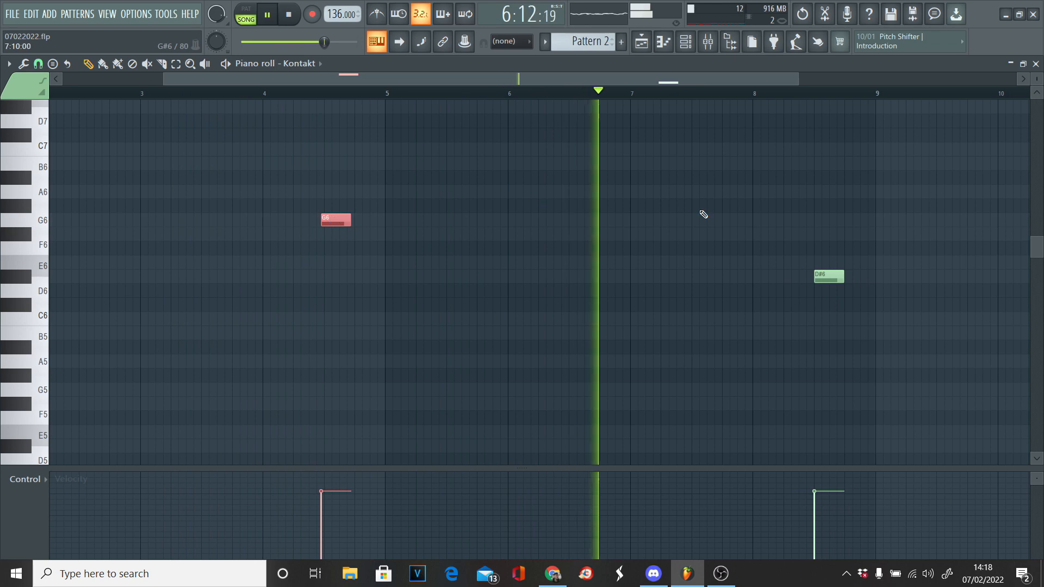
drag(823, 272, 822, 272)
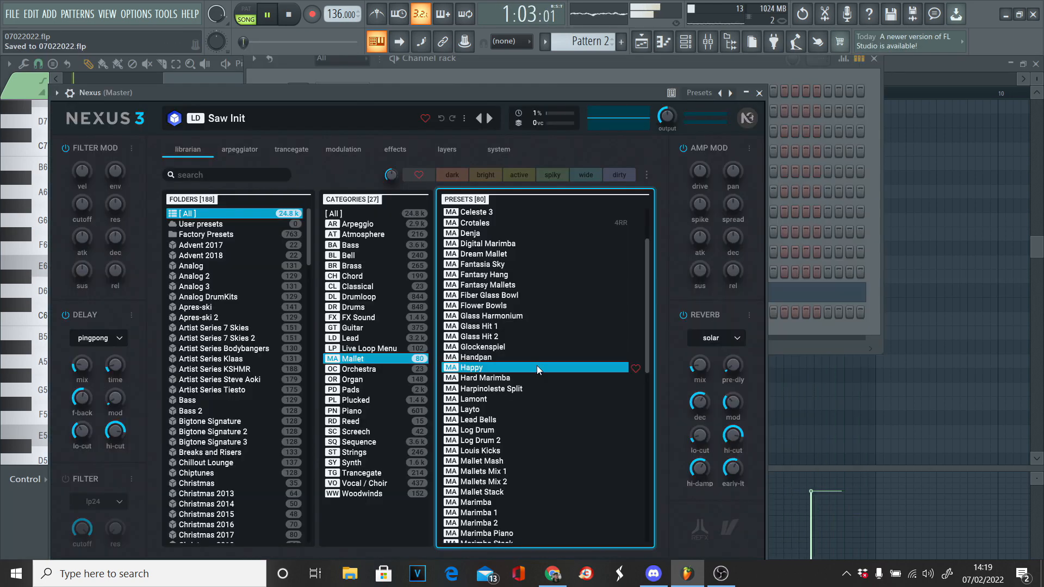
- Audition Nexus presets in the Mallet category from Hard Marimba onward and load one from further down the list
click(529, 377)
scroll(527, 377, down, 10)
click(482, 514)
click(482, 507)
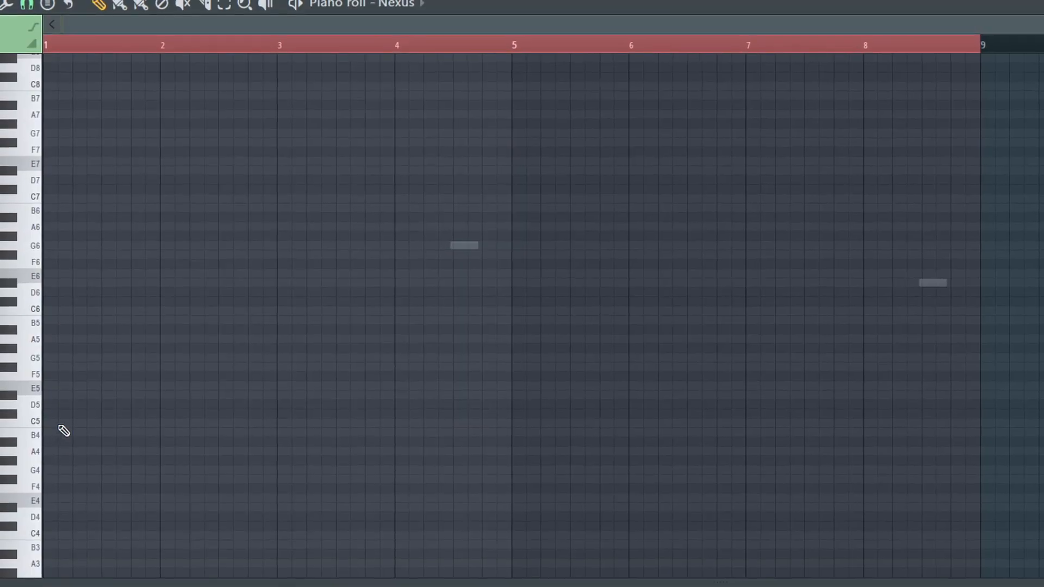
- Draw a descending Nexus phrase in bar 1 with the short notes C5, D#7, G6, D6, G#5 and G5
click(61, 433)
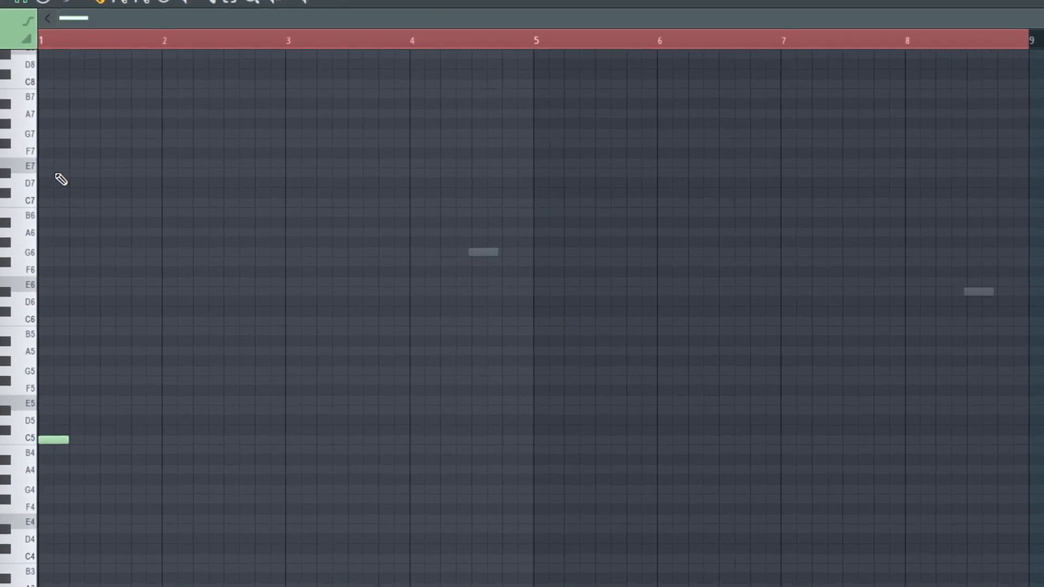
click(59, 176)
click(95, 290)
drag(96, 280, 112, 217)
click(66, 324)
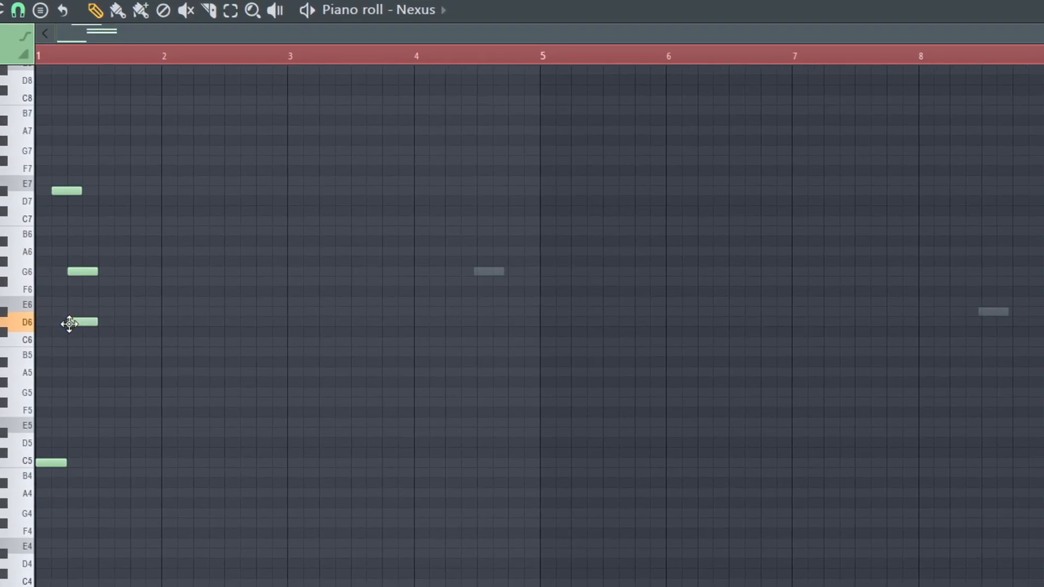
click(84, 375)
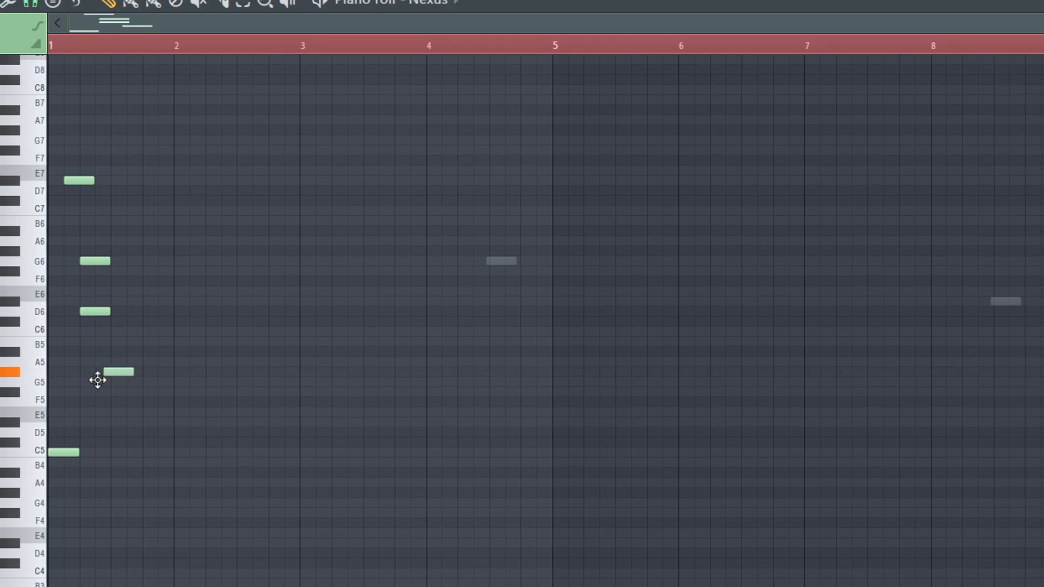
click(109, 375)
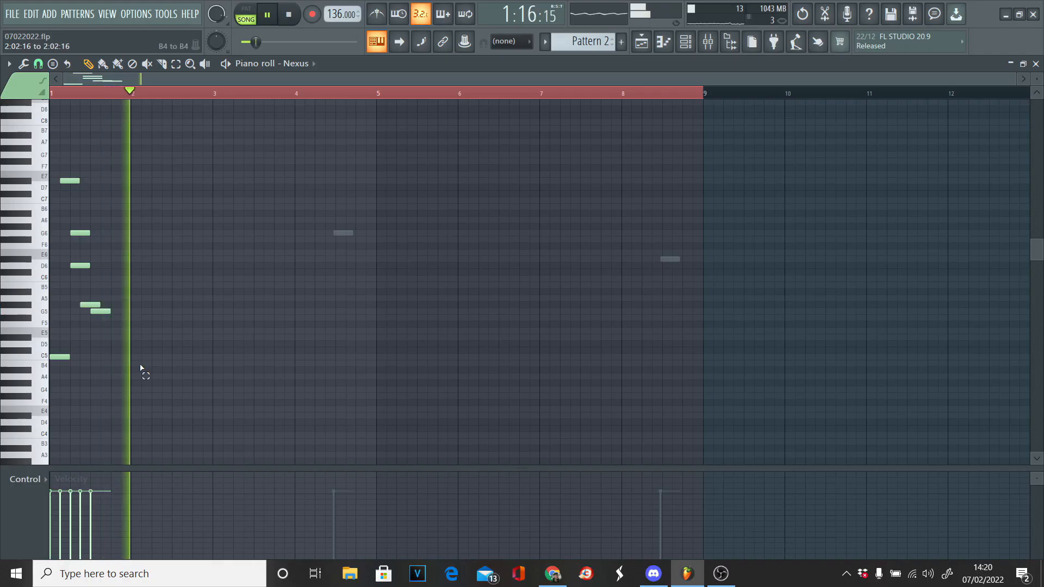
- Select the whole bar 1 Nexus phrase and duplicate it to the start of bar 5
drag(208, 470, 0, 116)
drag(9, 159, 10, 159)
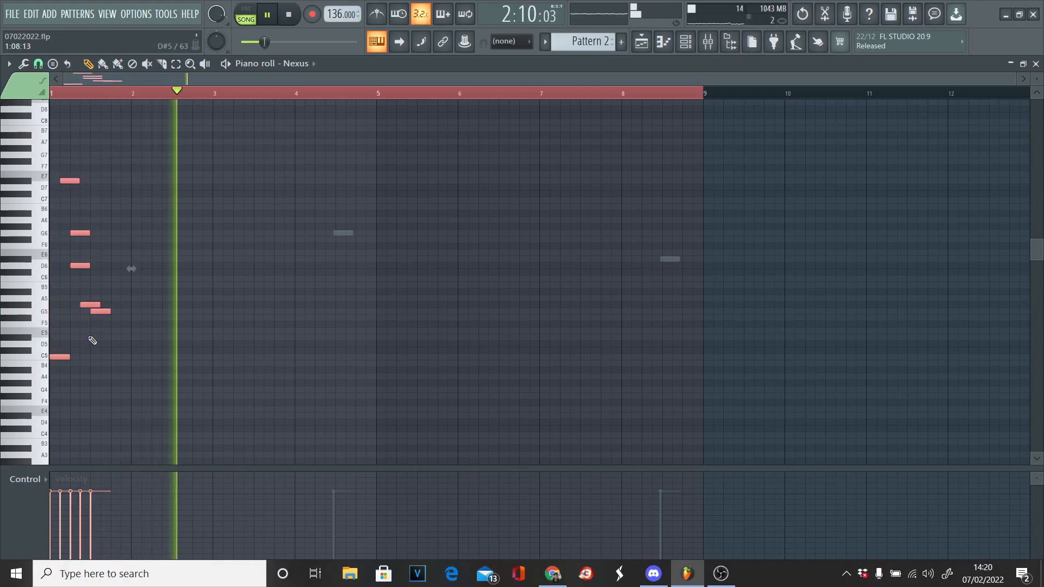
drag(58, 357, 390, 331)
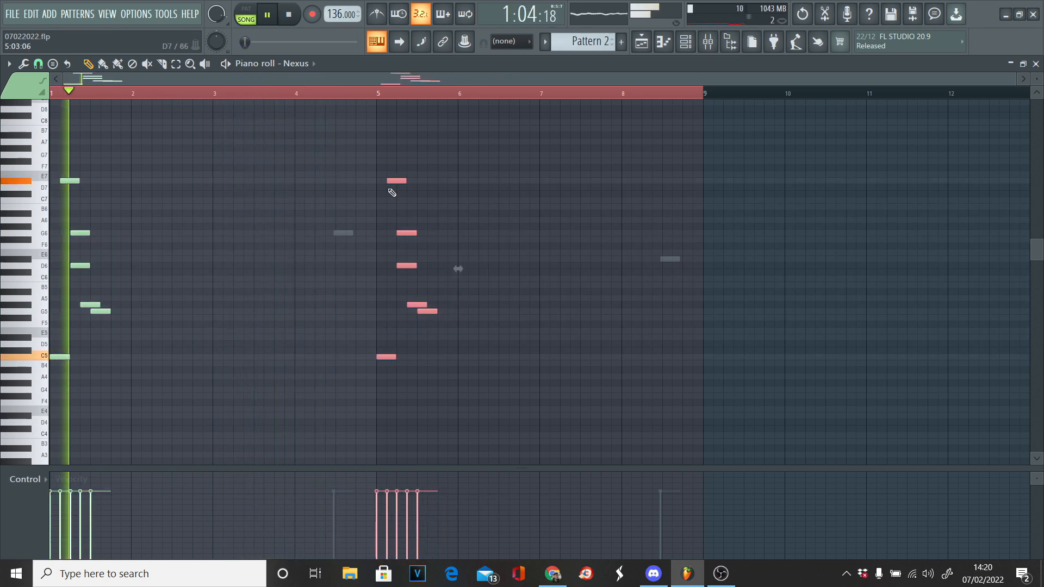
- Vary the Nexus phrases by raising bar 1's D6 one semitone and changing bar 5's last two notes to C6 and D#5
scroll(395, 264, up, 2)
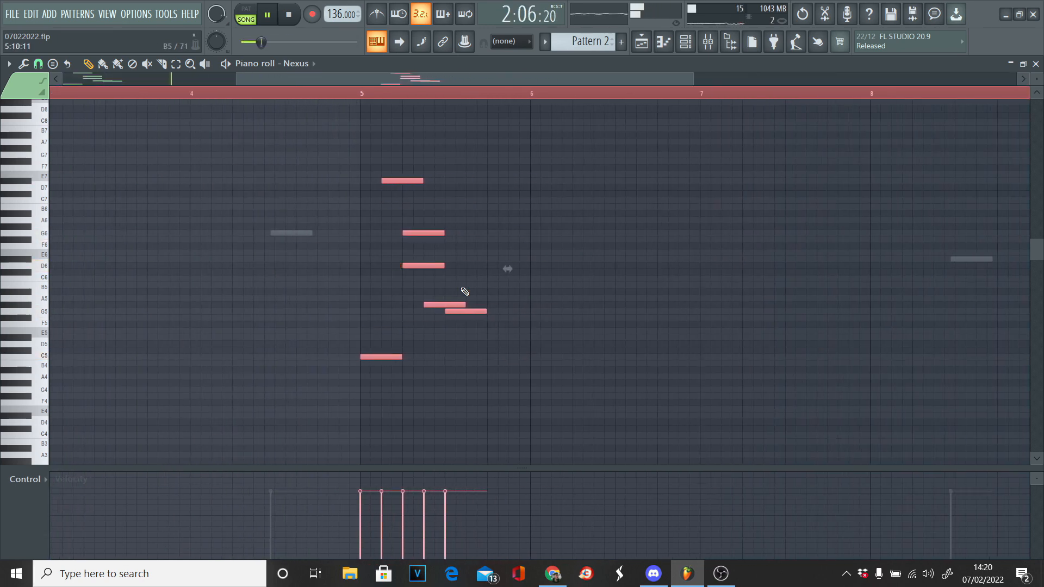
scroll(464, 292, up, 2)
ctrl+right_click(606, 335)
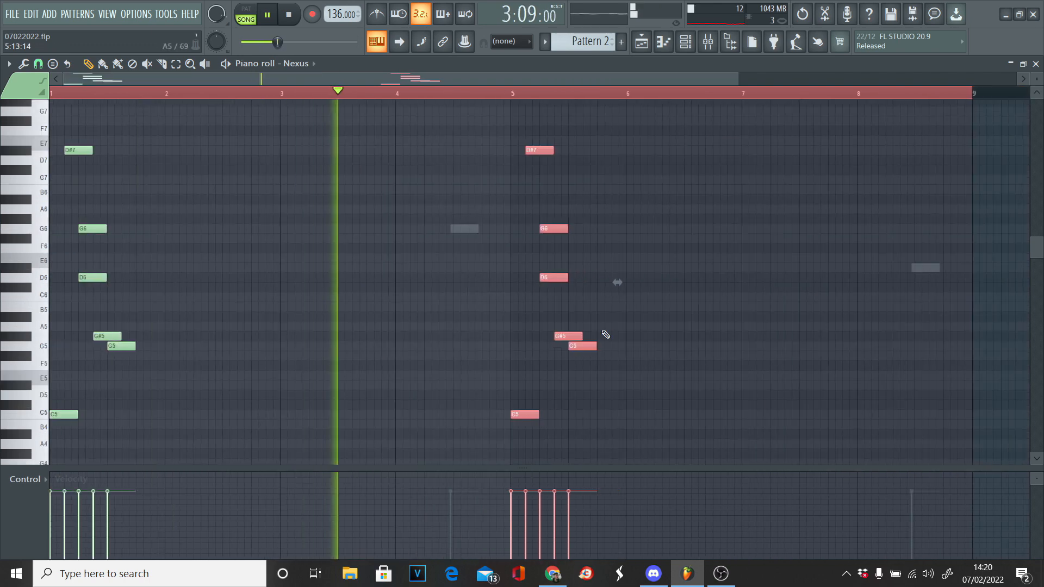
key(shift+Up)
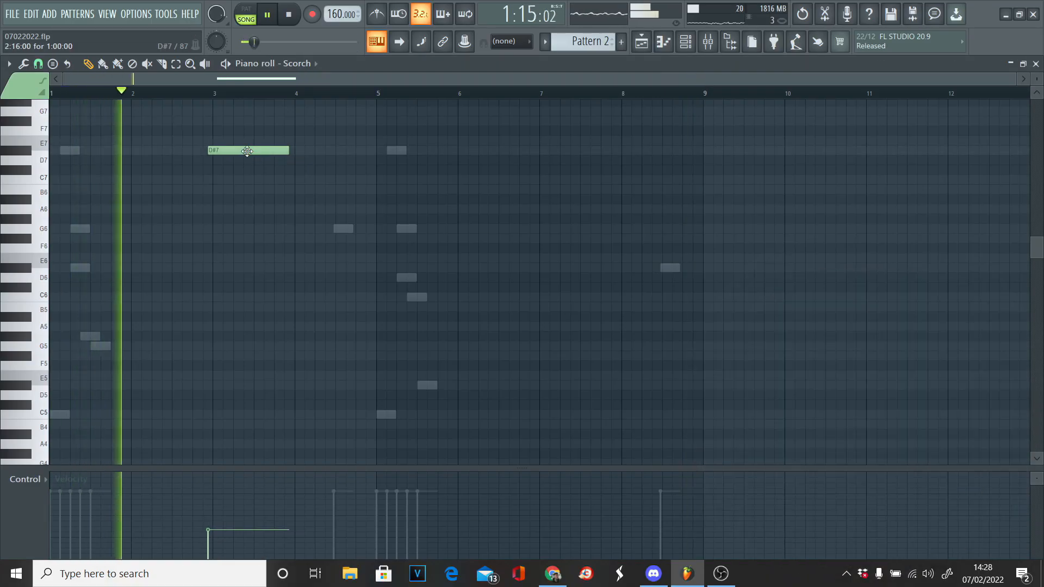
- Add one-bar notes to the Scorch part: D7 in bar 4 and D#7 in bar 7
click(295, 161)
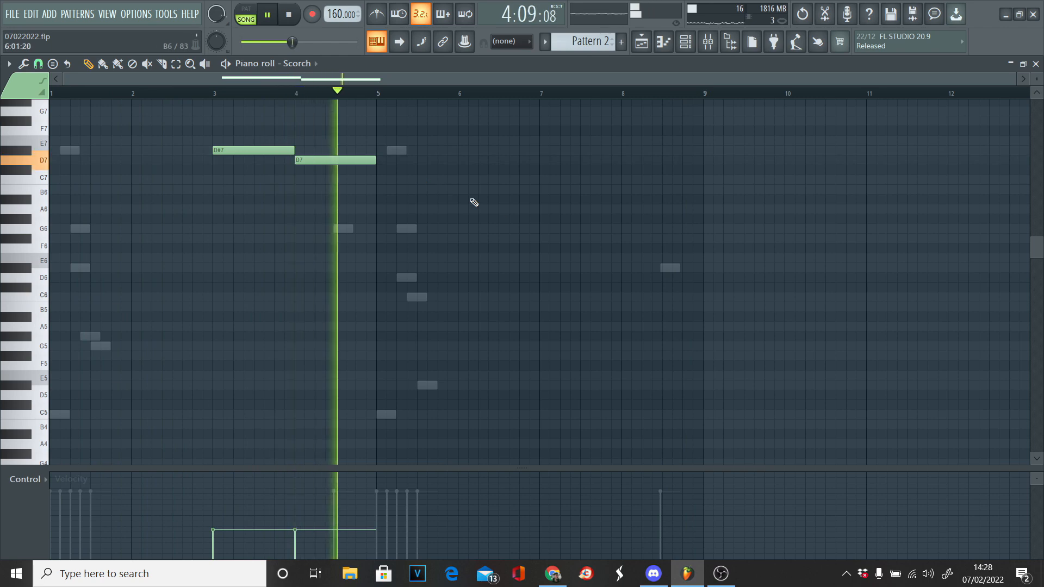
click(543, 152)
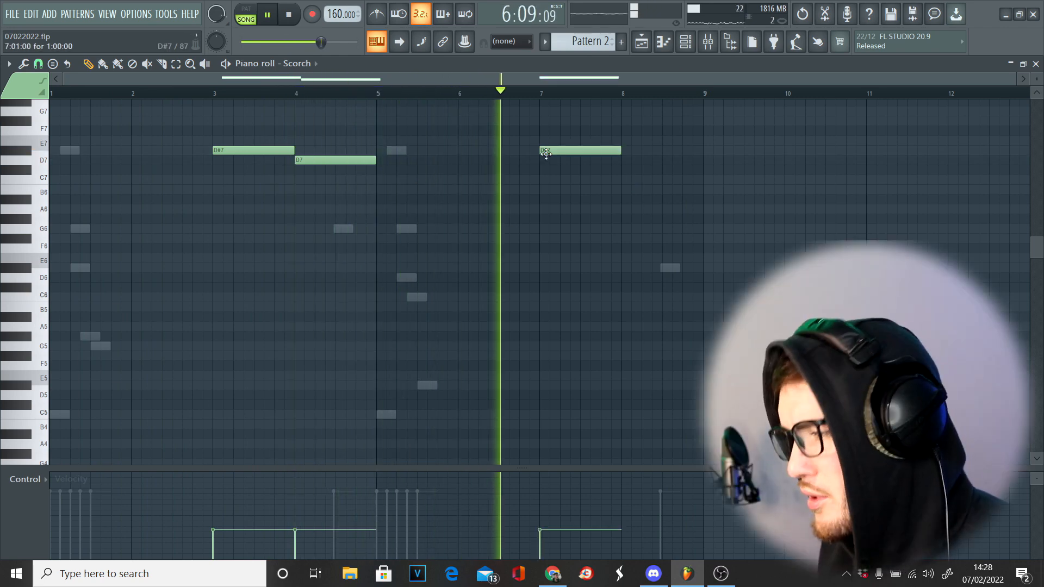
- Add a one-bar D7 in bar 8 of the Scorch part and load Fruity Blood Overdrive into slot 6 of its mixer track
click(624, 161)
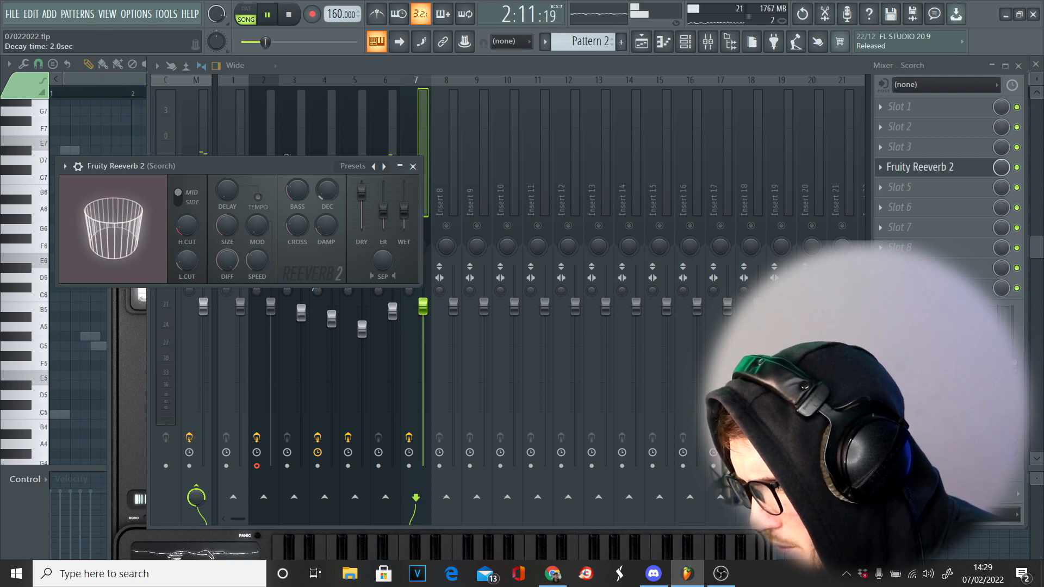
click(924, 206)
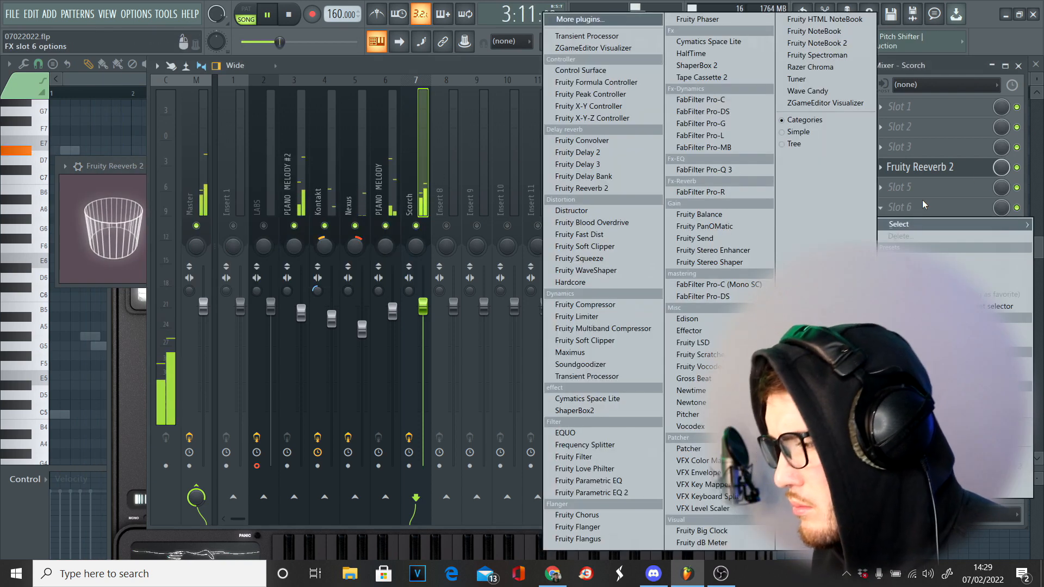
click(590, 223)
click(374, 201)
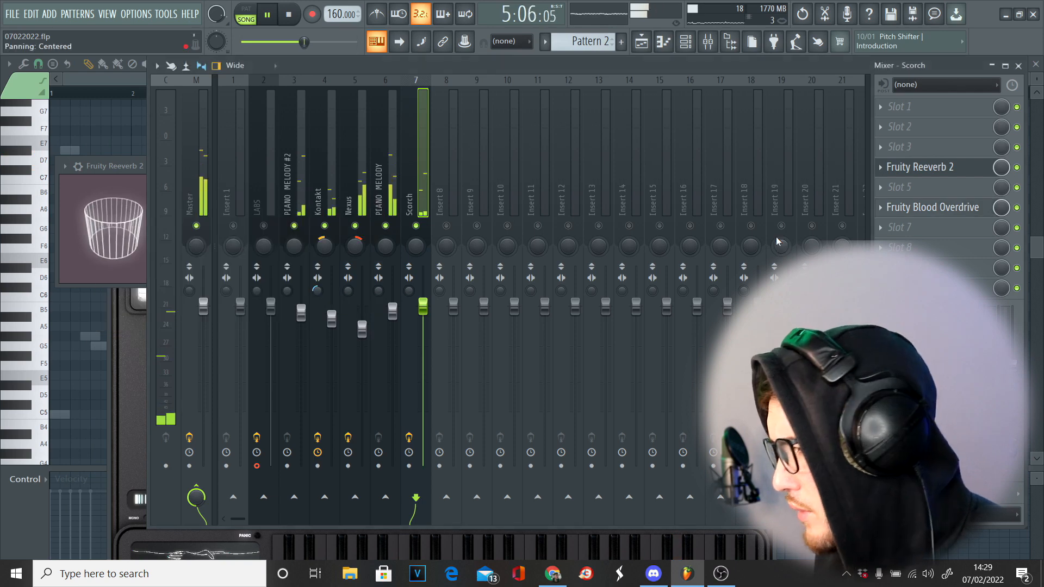
- Load Fruity Delay 3 into slot 7 of the Scorch mixer track and apply its Ping pong preset
click(907, 229)
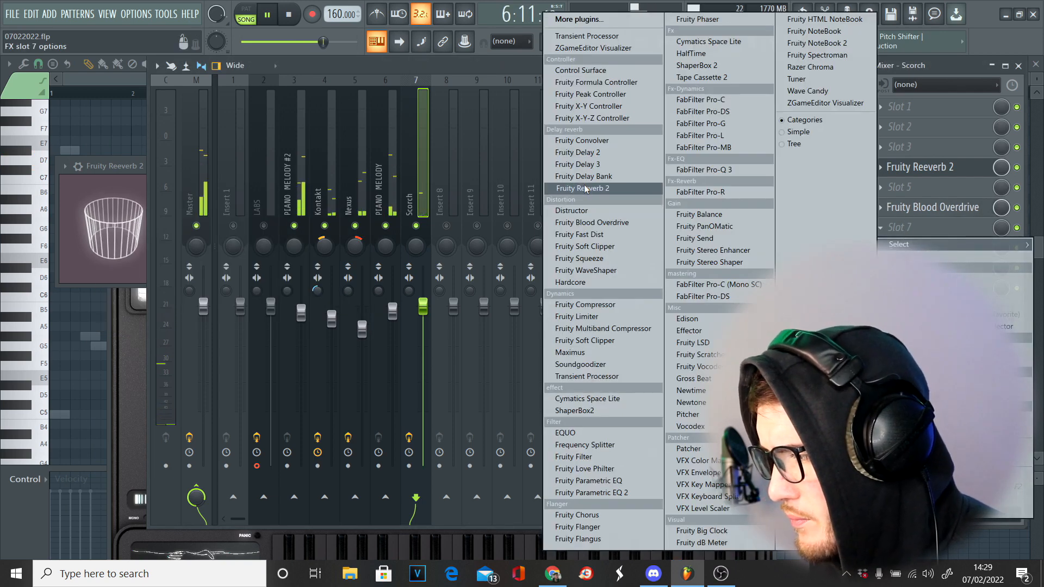
click(587, 165)
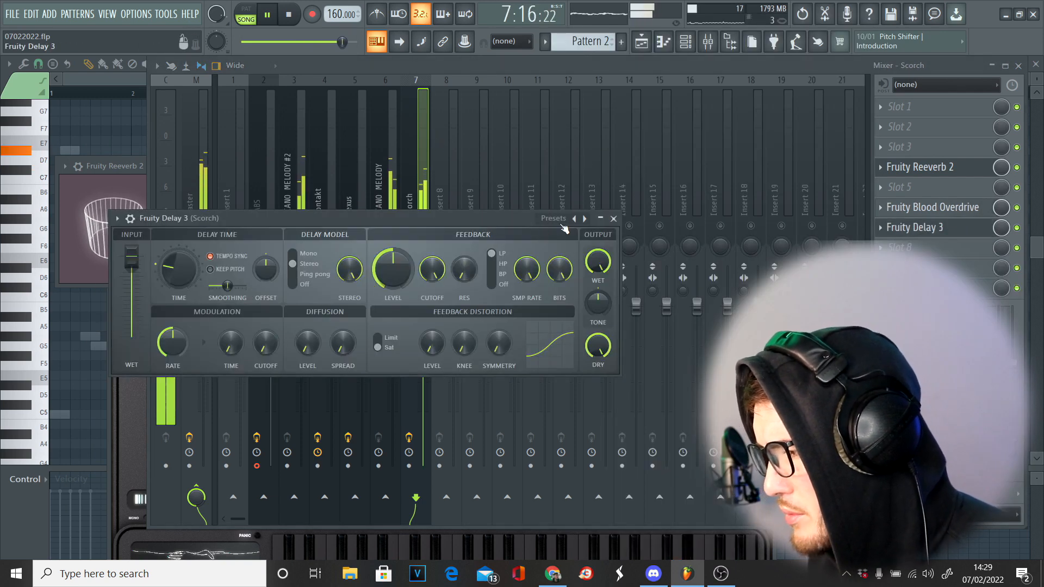
right_click(585, 220)
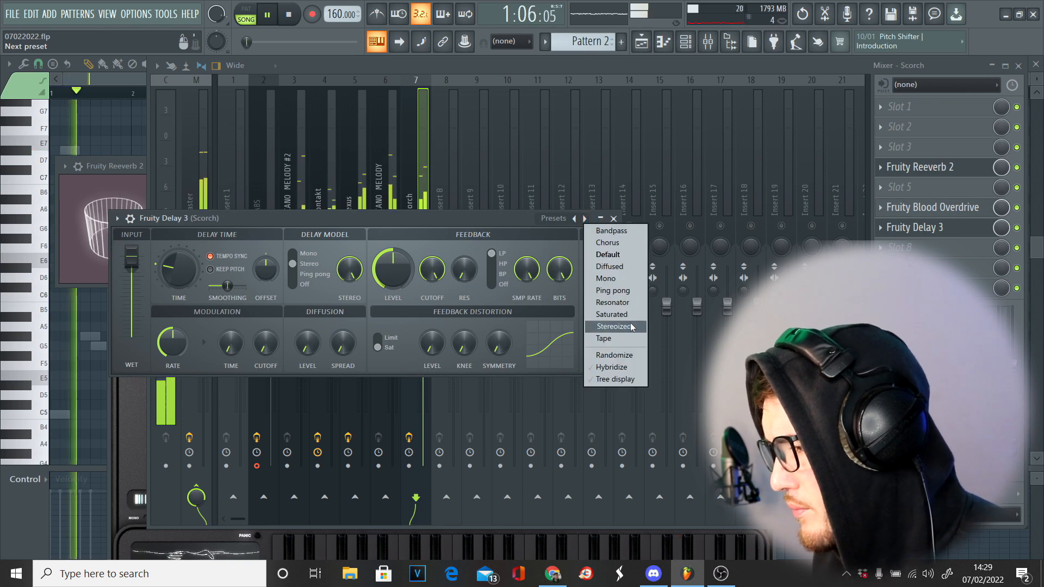
click(628, 291)
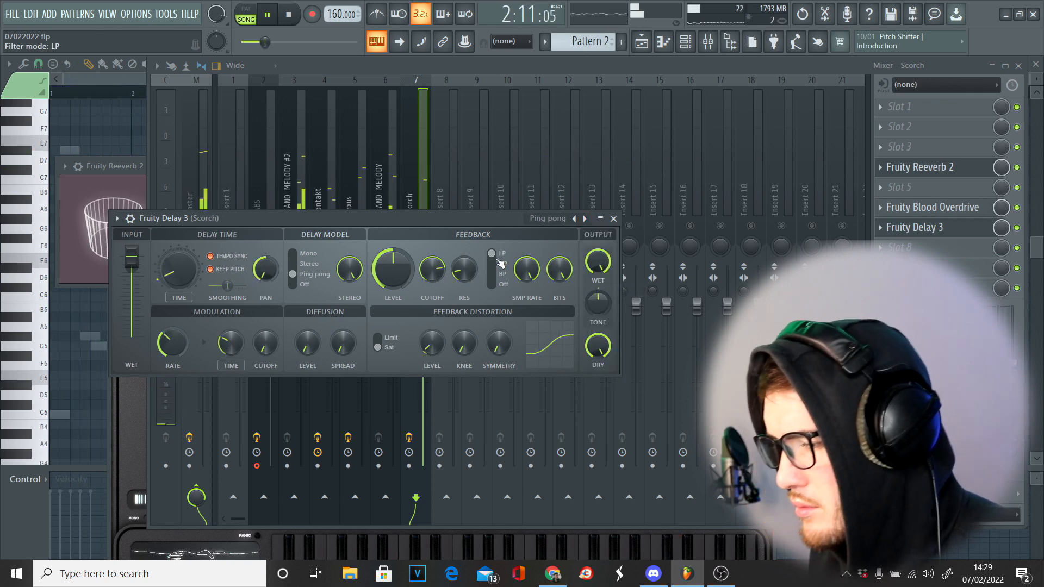
click(614, 219)
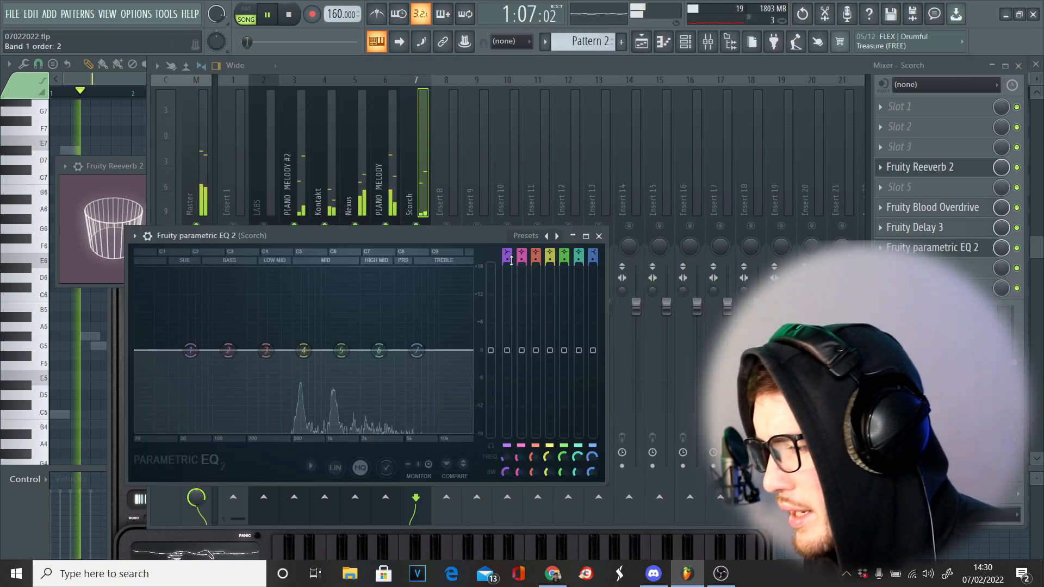
- Band-limit Scorch in Fruity Parametric EQ 2 with a band 1 low cut and a high cut in the upper bands
drag(507, 254, 510, 266)
drag(188, 354, 280, 354)
drag(383, 354, 398, 435)
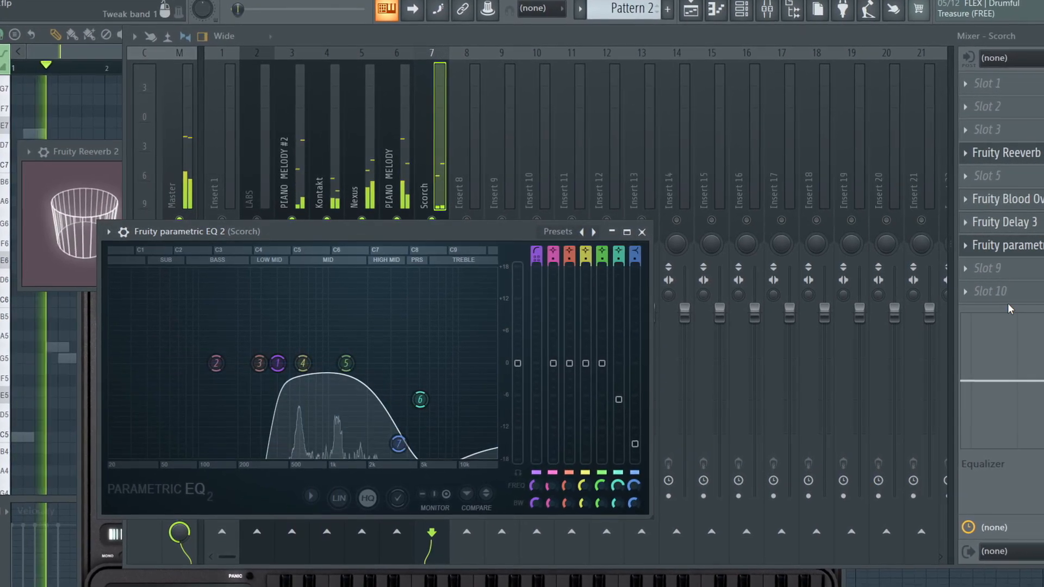
click(1007, 154)
click(1030, 153)
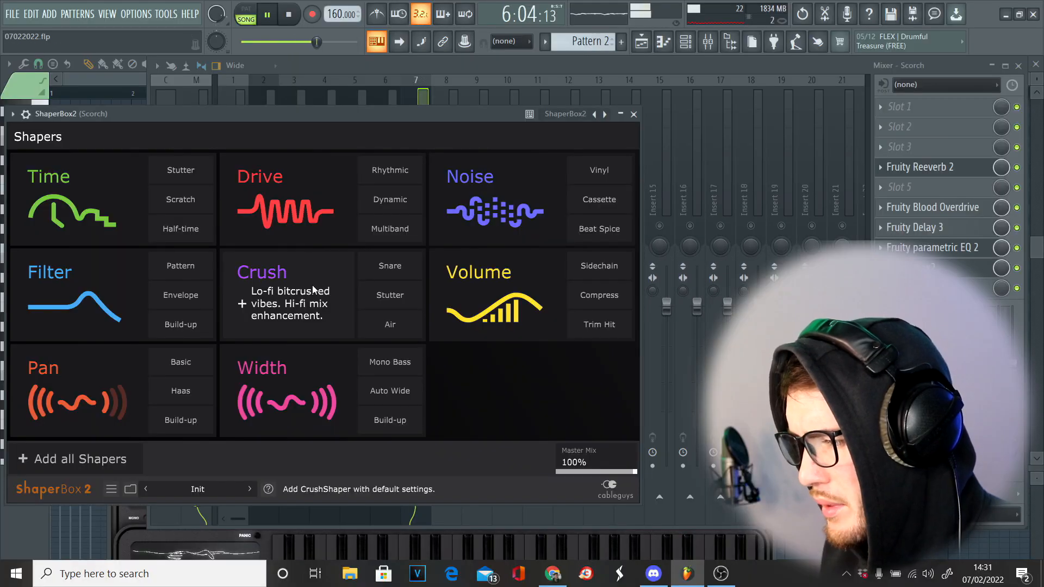
- Add the Drive shaper in ShaperBox 2 and flatten its curve slightly, lowering the first peak and setting the middle one to about 49% drive
click(241, 219)
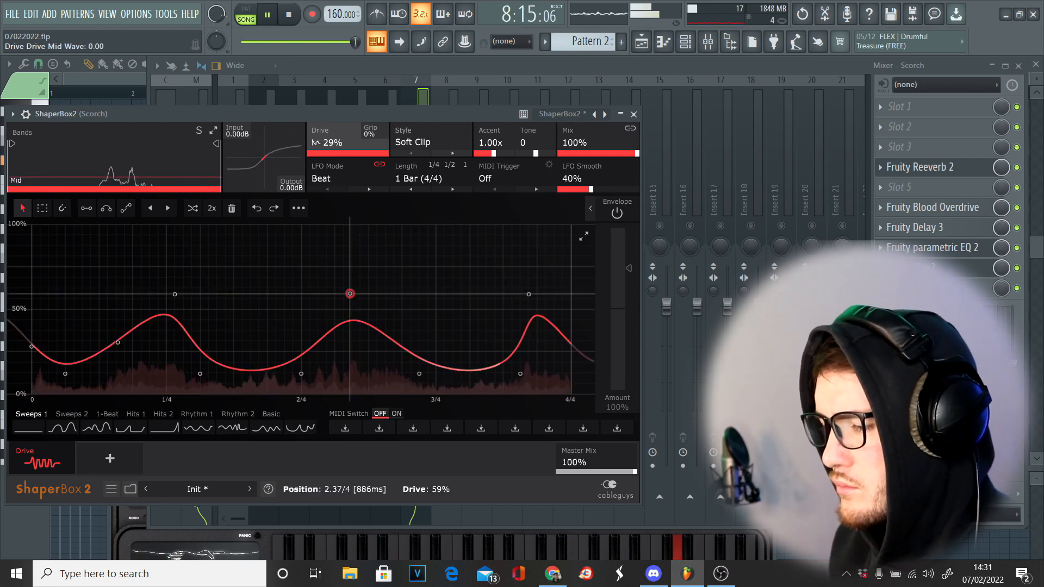
drag(351, 293, 369, 311)
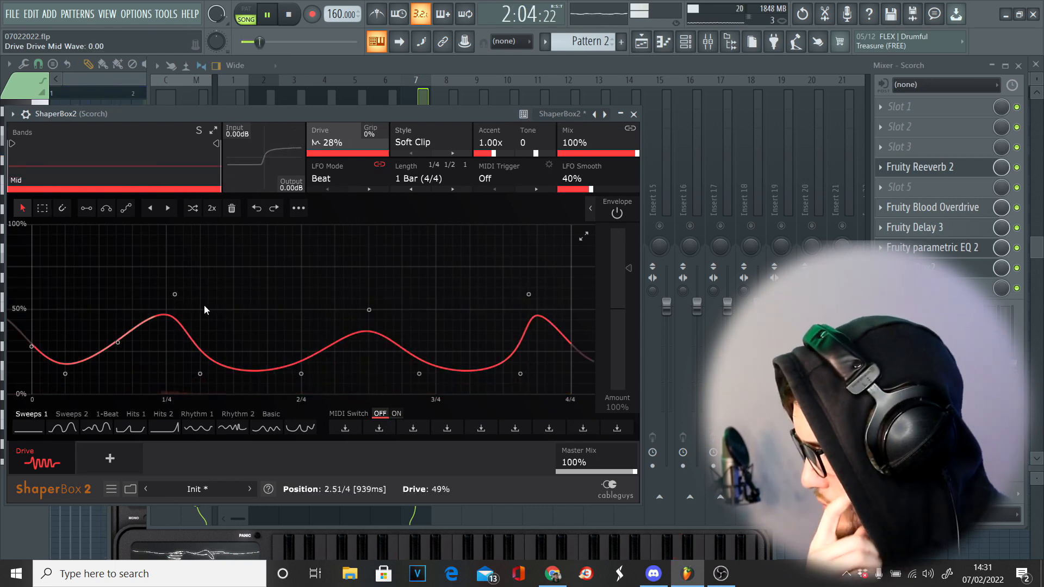
drag(171, 295, 168, 308)
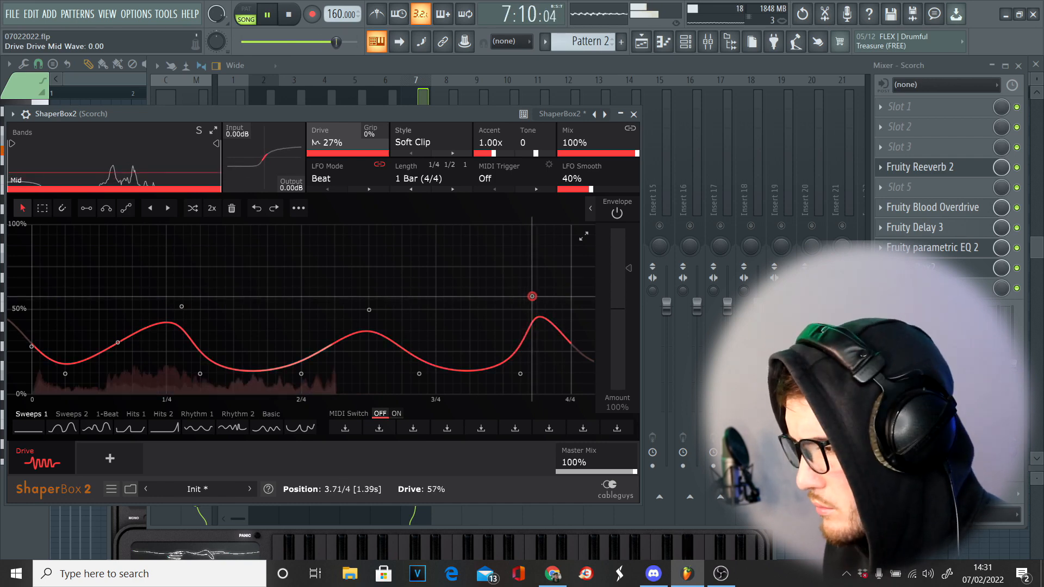
drag(532, 297, 529, 297)
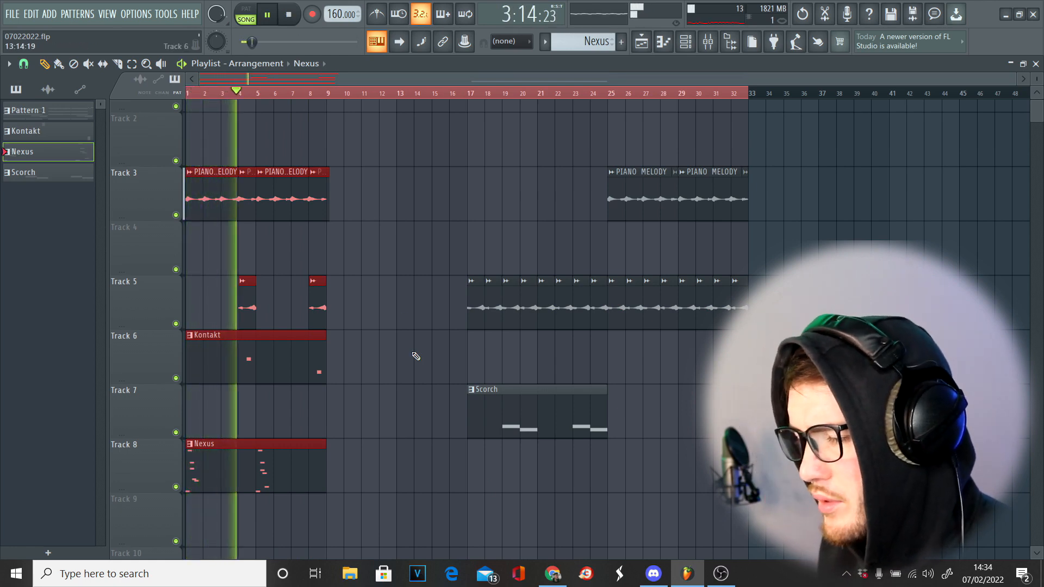
- Move the Track 5 piano clips and Scorch clip from bar 17 to bar 9, and duplicate Track 3's bars 1–8 piano clips to bar 9
drag(403, 276, 429, 408)
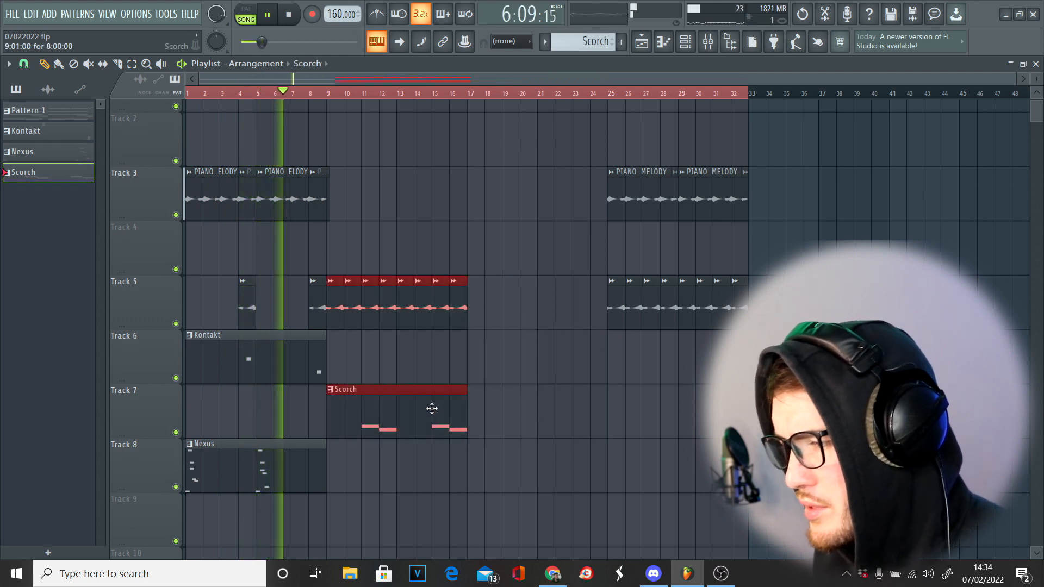
drag(325, 165, 188, 217)
key(ctrl+b)
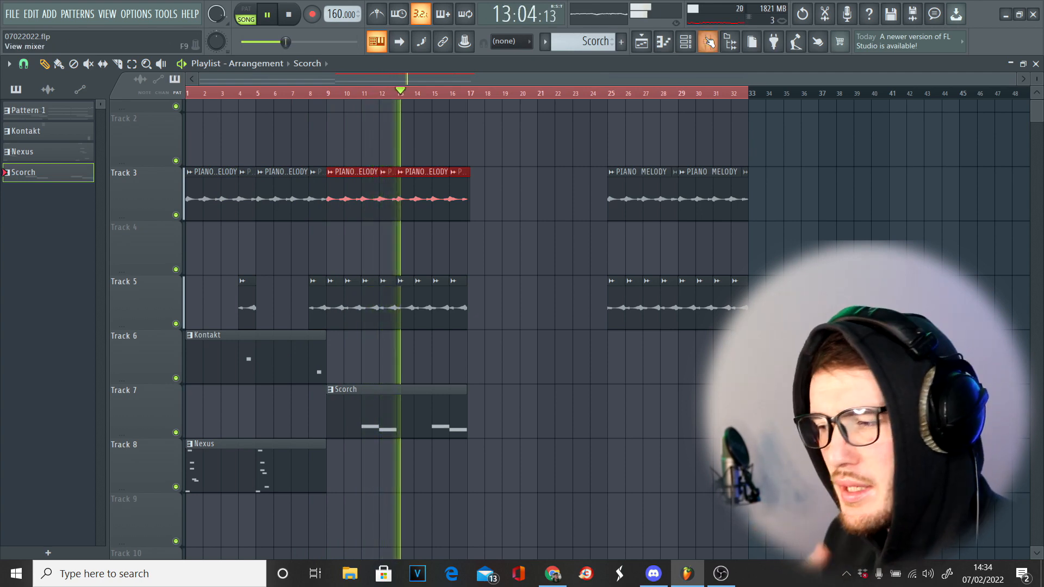
key(F9)
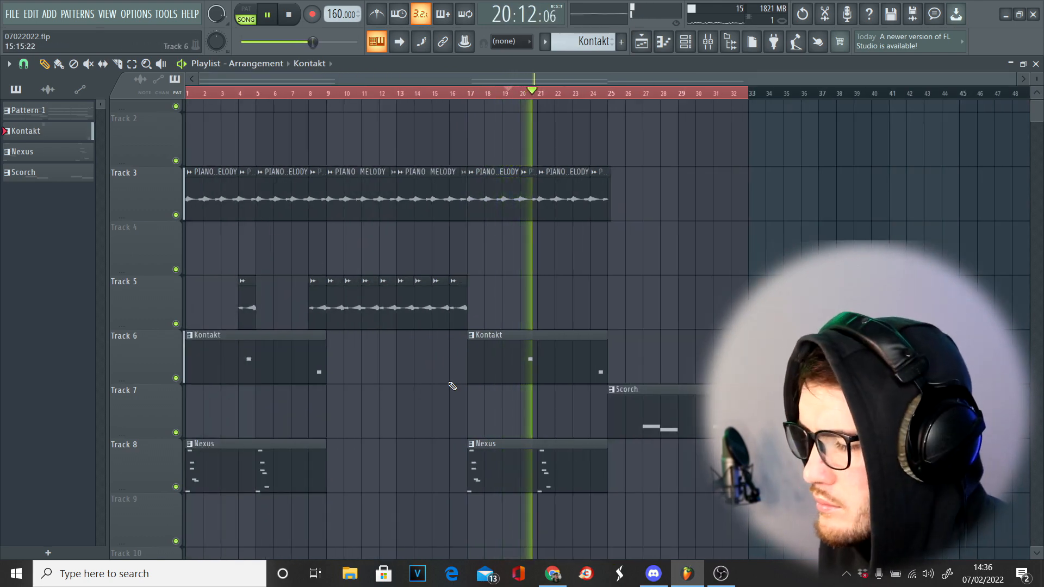
- Replace the playlist's time selection with one covering bars 9 to 16
click(132, 65)
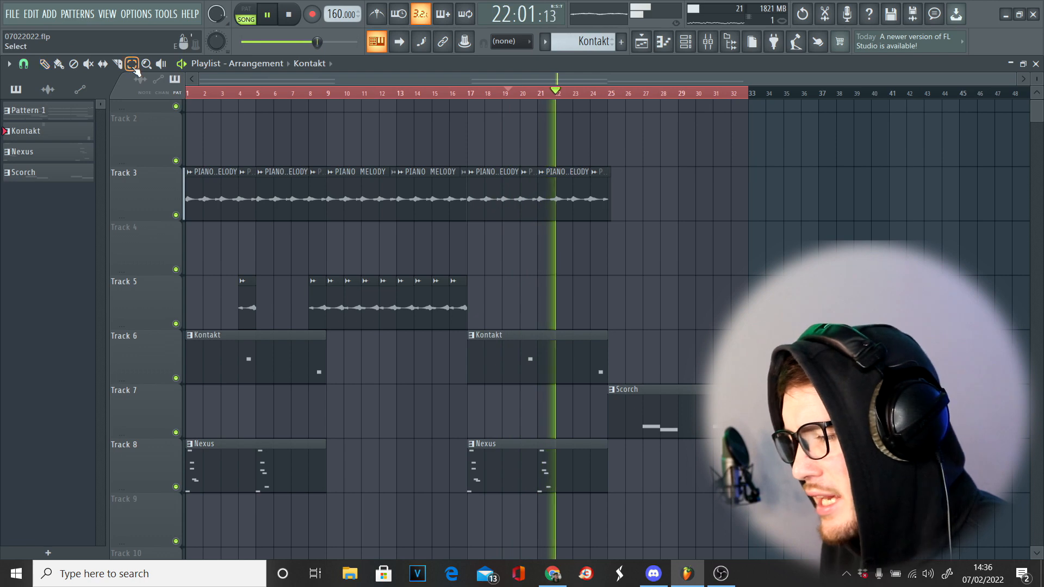
click(328, 95)
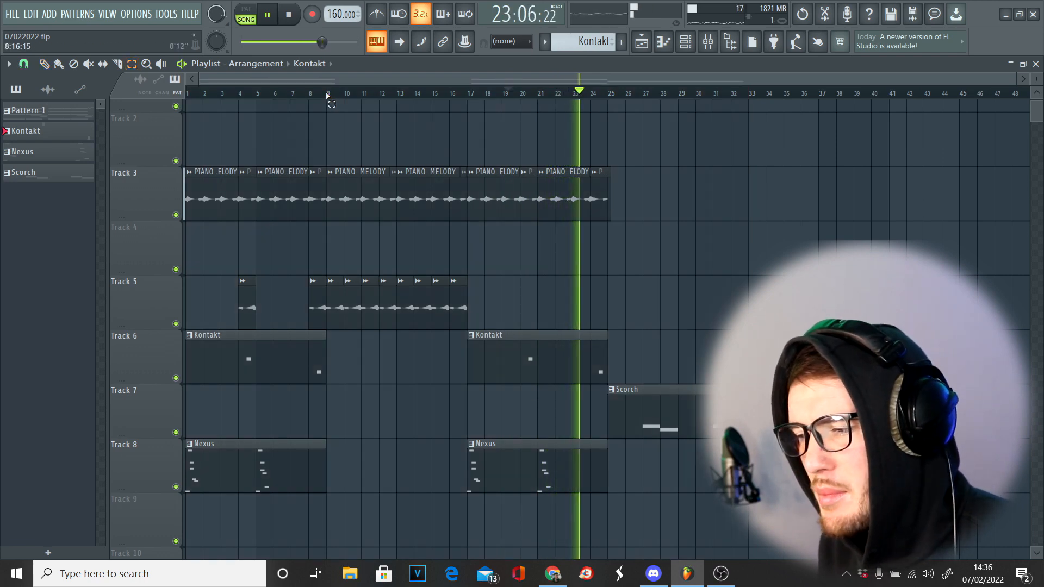
drag(328, 94, 467, 94)
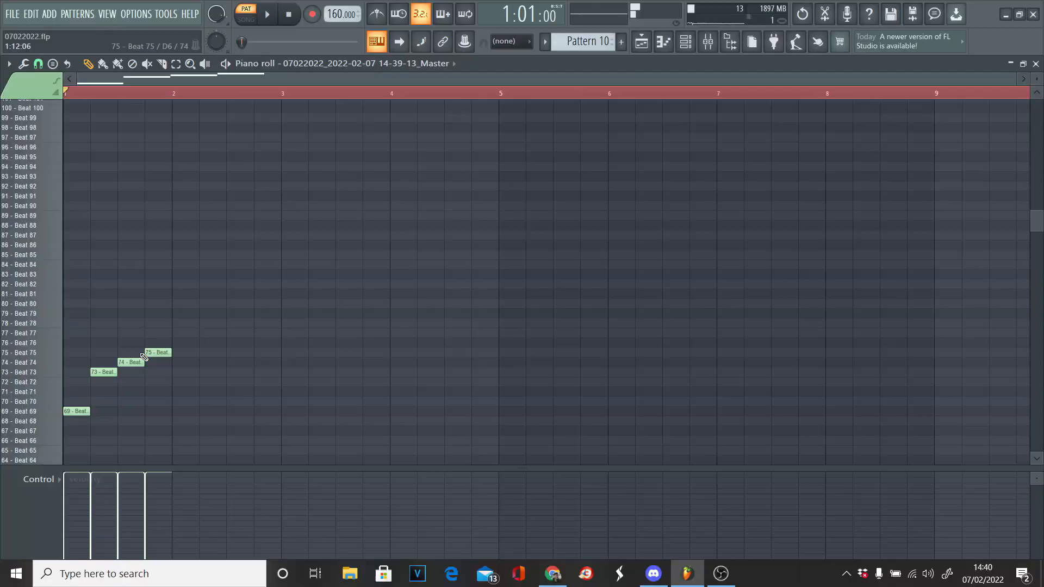
- Audition the slice pattern and place slices Beat 18, Beat 19 and Beat 20 on the last three beats of bar 2
key(space)
key(space)
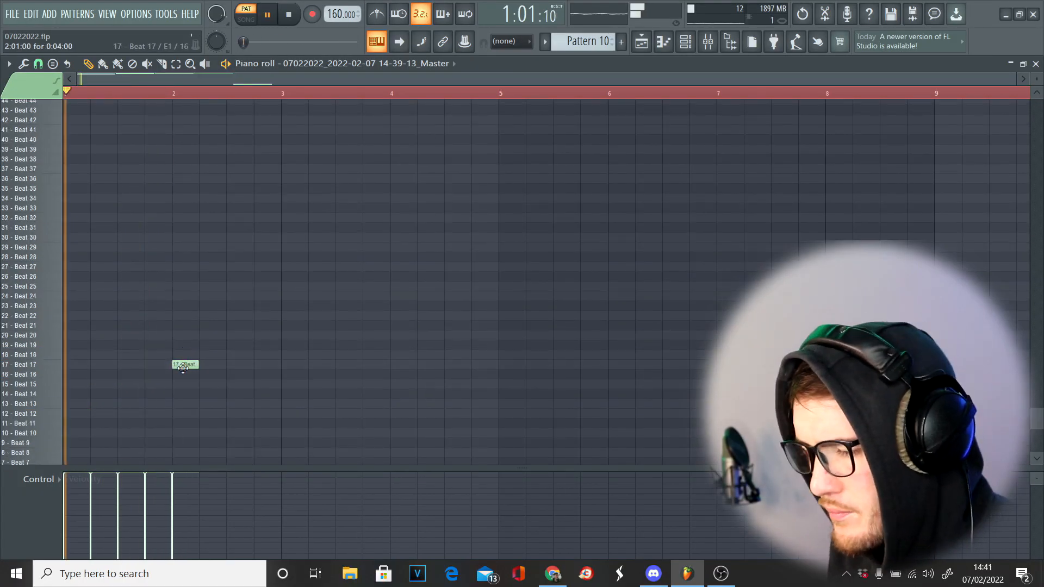
click(212, 354)
click(239, 345)
click(267, 335)
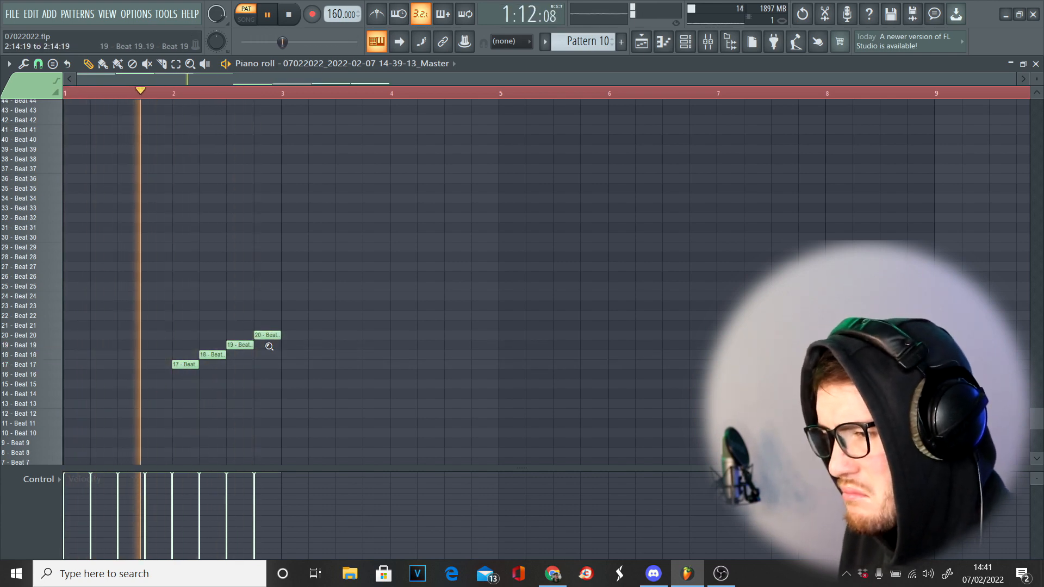
- Select all the slice notes and raise the decay a little in Fruity Slicer
ctrl+right_click(268, 346)
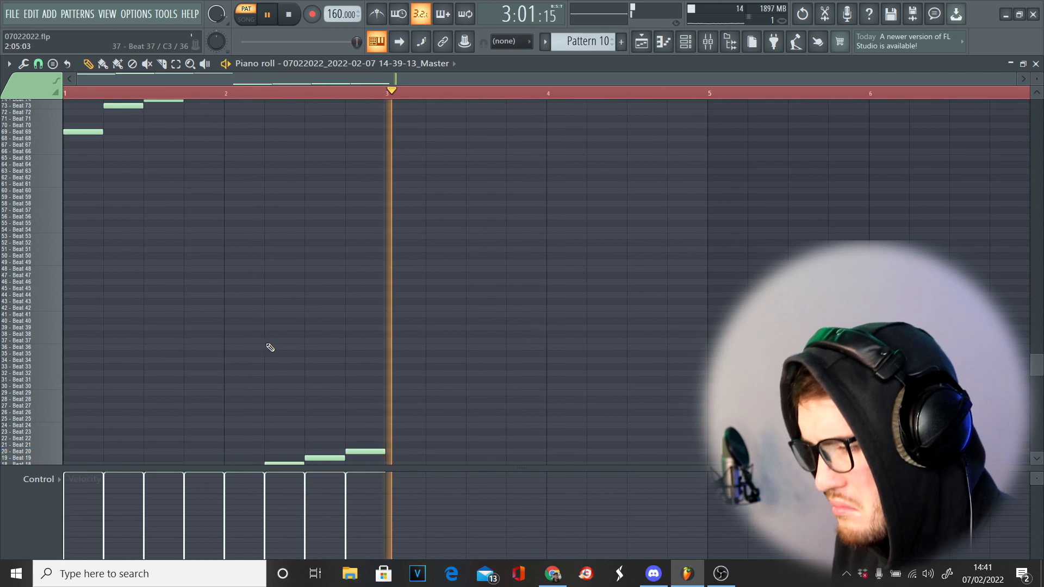
key(ctrl+a)
ctrl+scroll(436, 386, up, 2)
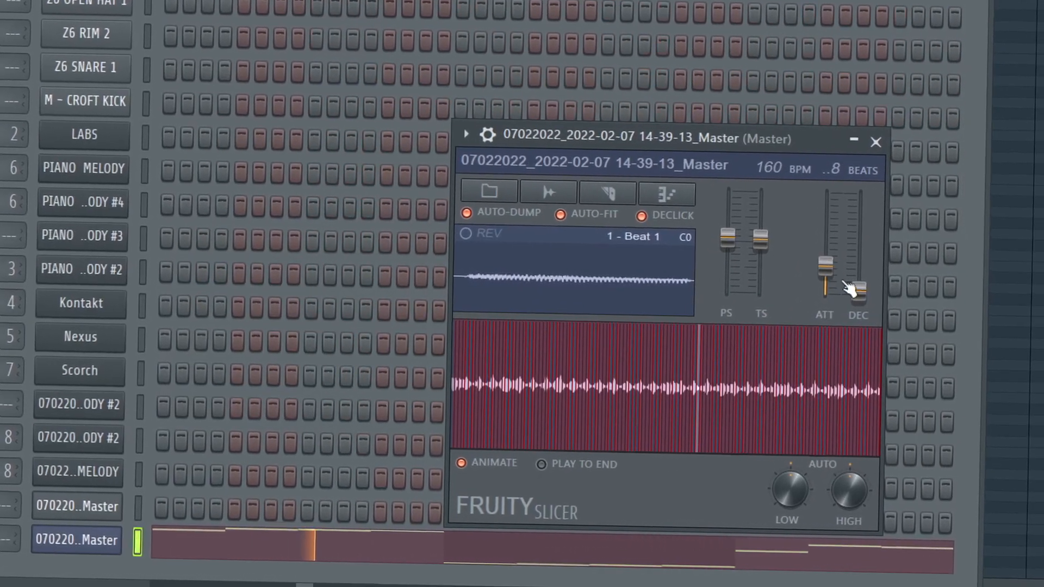
drag(876, 294, 842, 274)
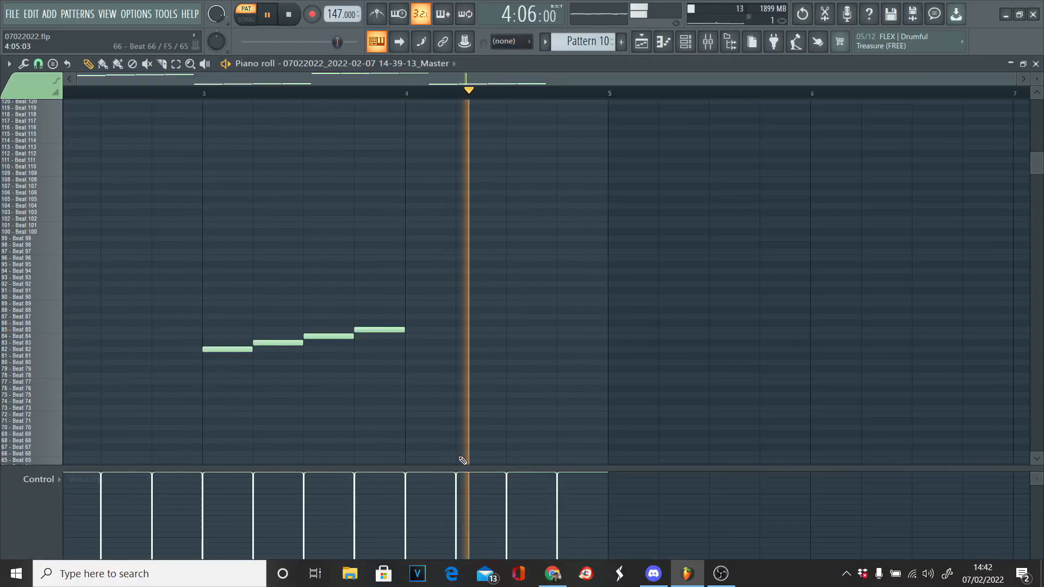
- Examine the whole four-bar slice sequence, shrinking the velocity pane to show more of the note grid
scroll(463, 461, down, 3)
ctrl+right_click(463, 460)
scroll(463, 460, down, 3)
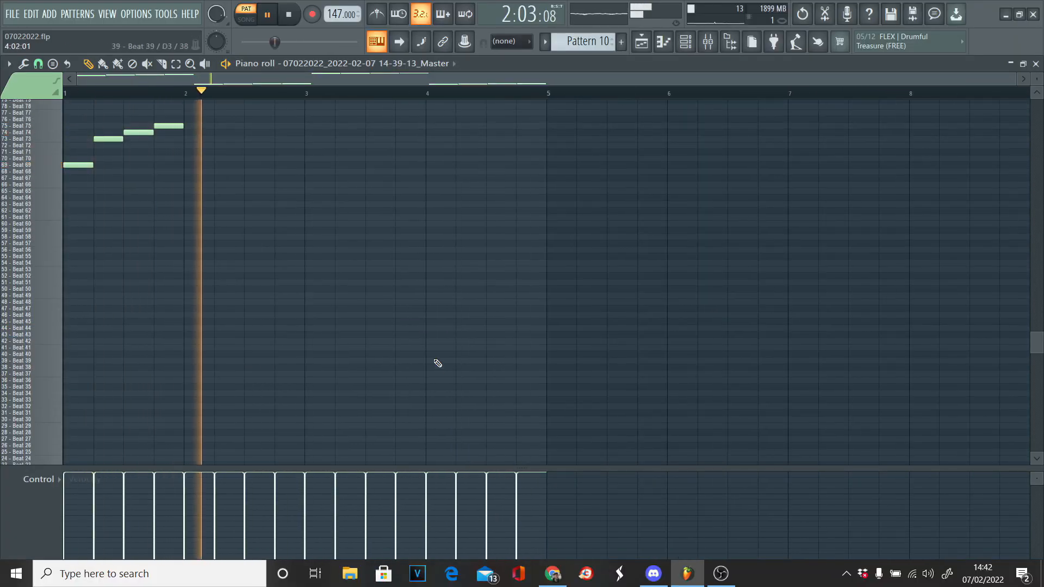
scroll(438, 364, up, 5)
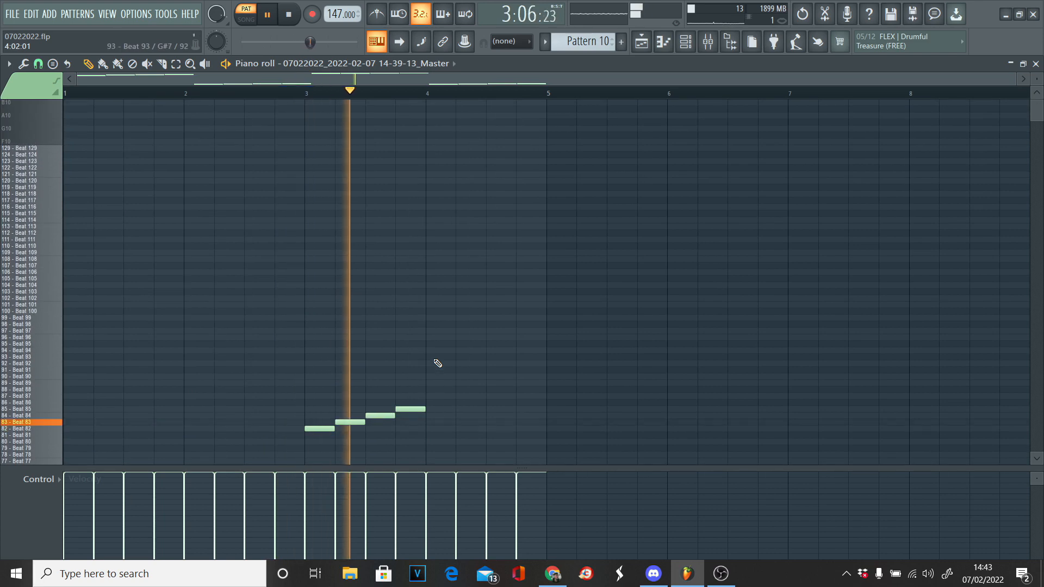
scroll(438, 363, down, 6)
scroll(438, 363, up, 1)
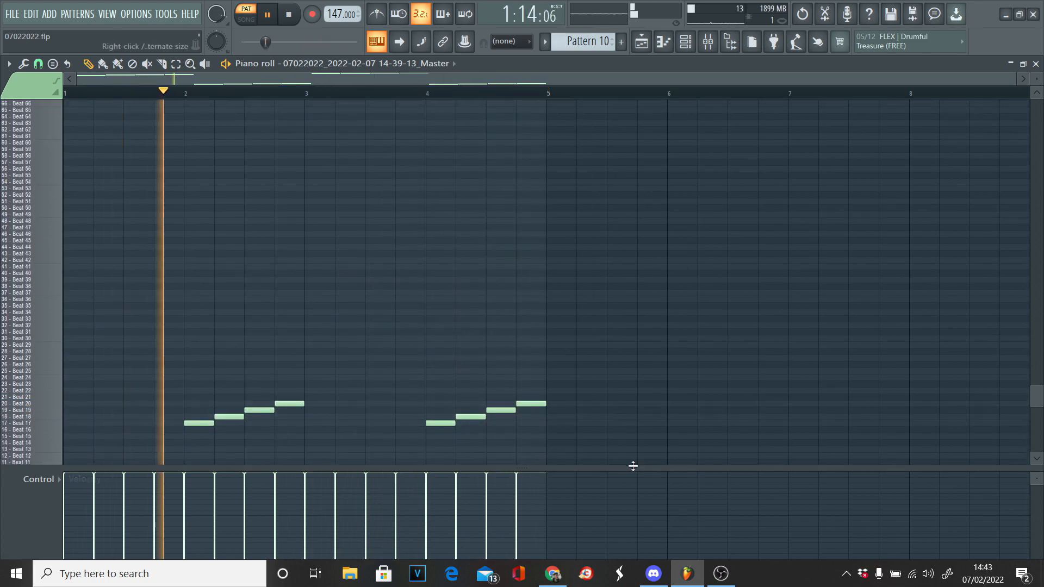
drag(633, 466, 686, 584)
drag(681, 541, 676, 525)
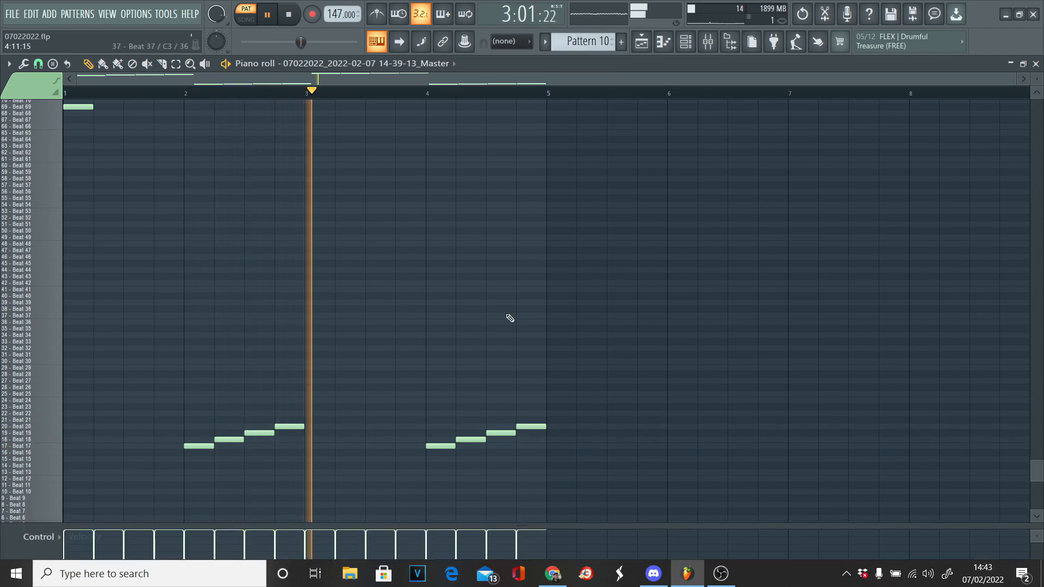
scroll(508, 317, up, 3)
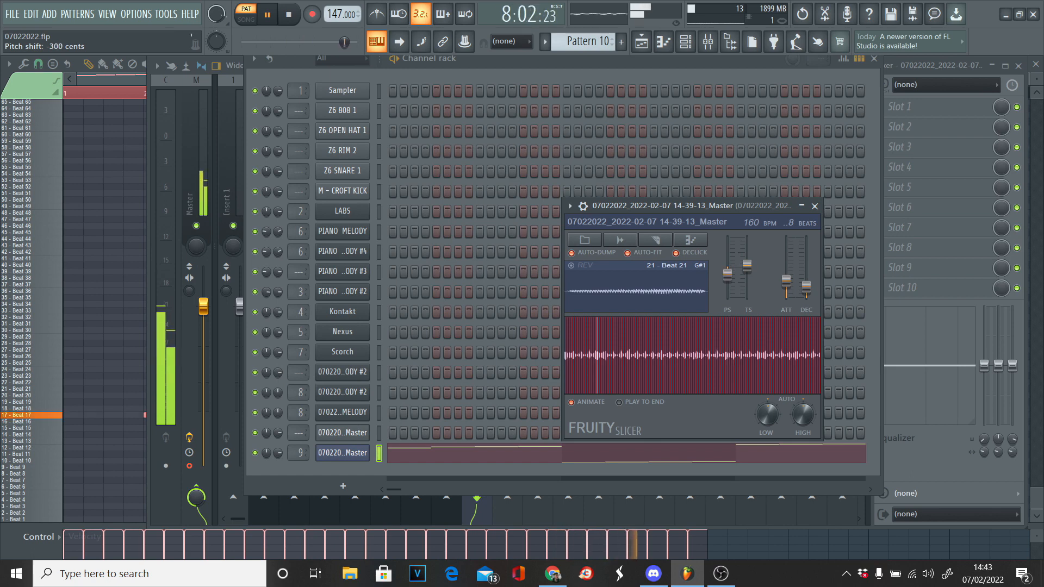
- Lower the Fruity Slicer's pitch shift slightly and bring up the playlist arrangement
drag(728, 278, 728, 281)
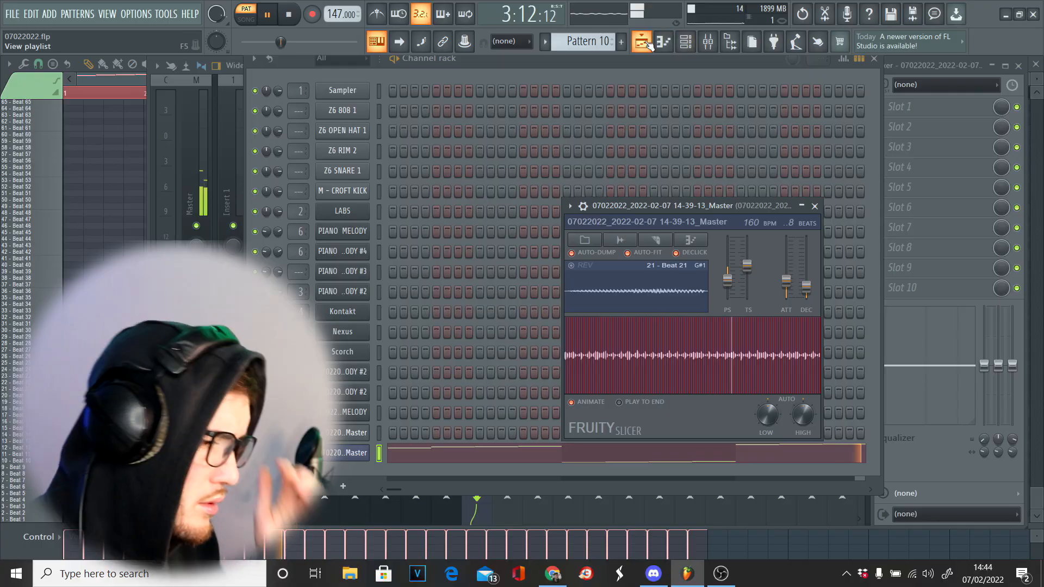
click(641, 41)
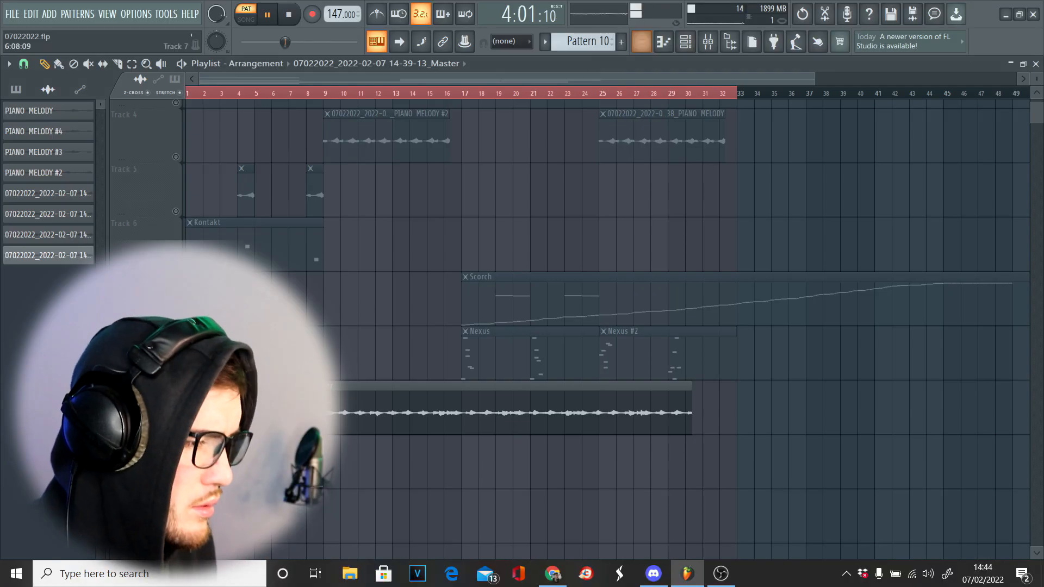
scroll(598, 327, down, 3)
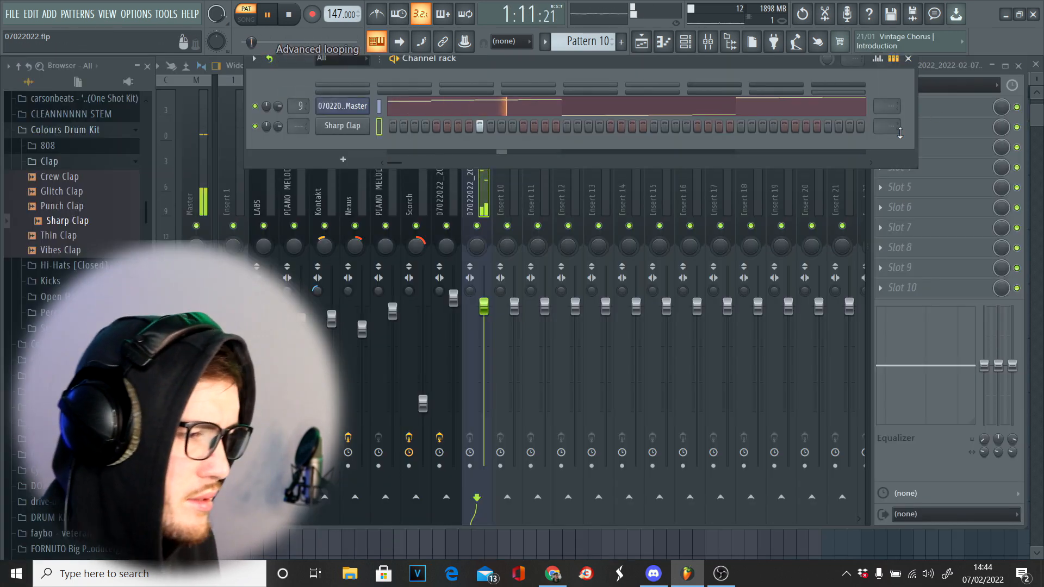
- Set the Sharp Clap channel to loop every 16 steps
click(892, 132)
click(918, 216)
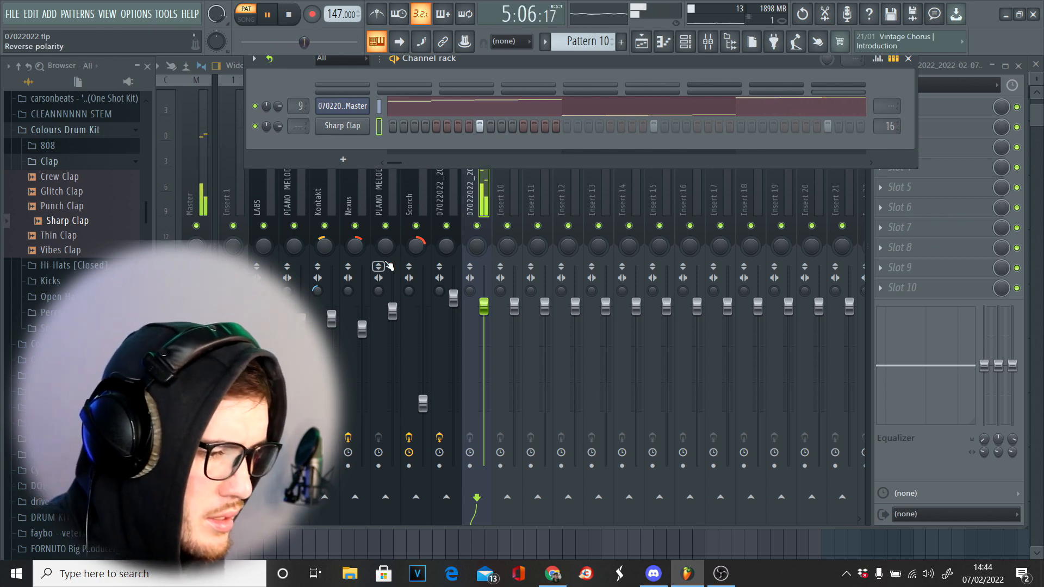
- Add the Crispy [Closed] hi-hat from the Colours Drum Kit as a new channel and fill every 2 steps
click(65, 268)
click(67, 284)
drag(68, 289, 356, 145)
right_click(357, 145)
click(511, 187)
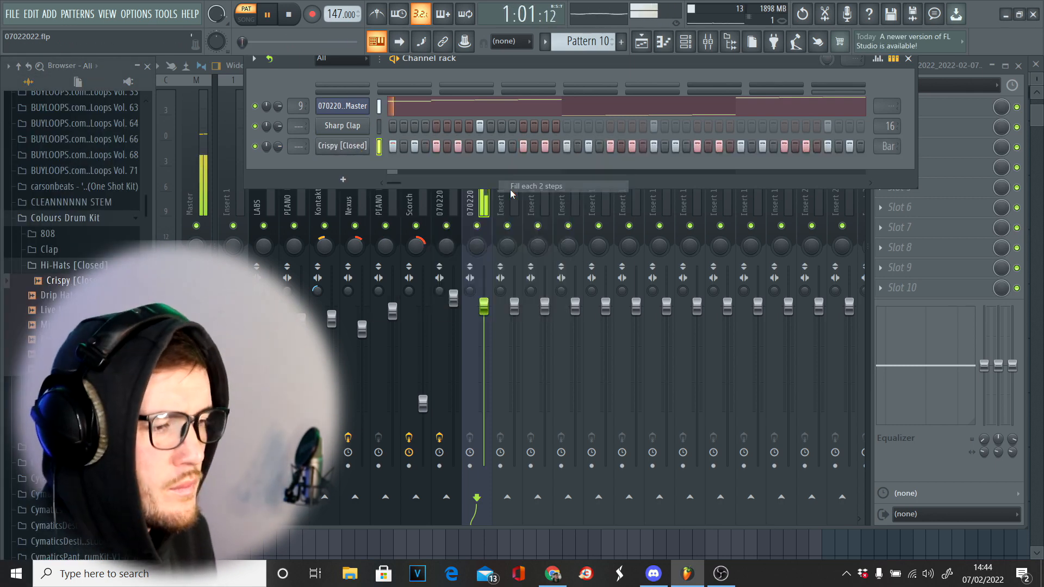
- Add a quick fade-out to the Crispy closed hi-hat sample and assign the channel to a free mixer track
click(337, 144)
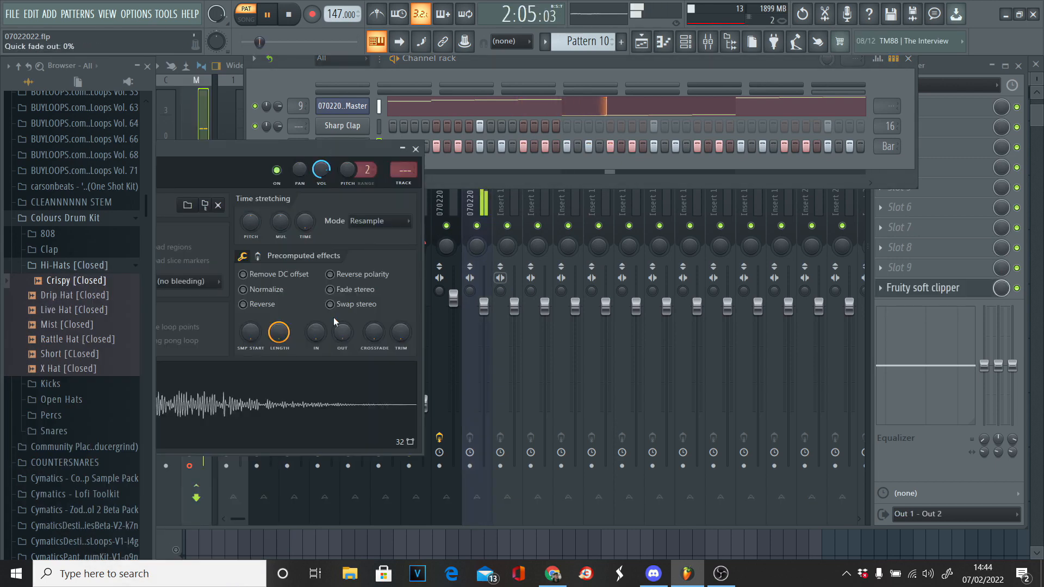
drag(346, 341, 347, 330)
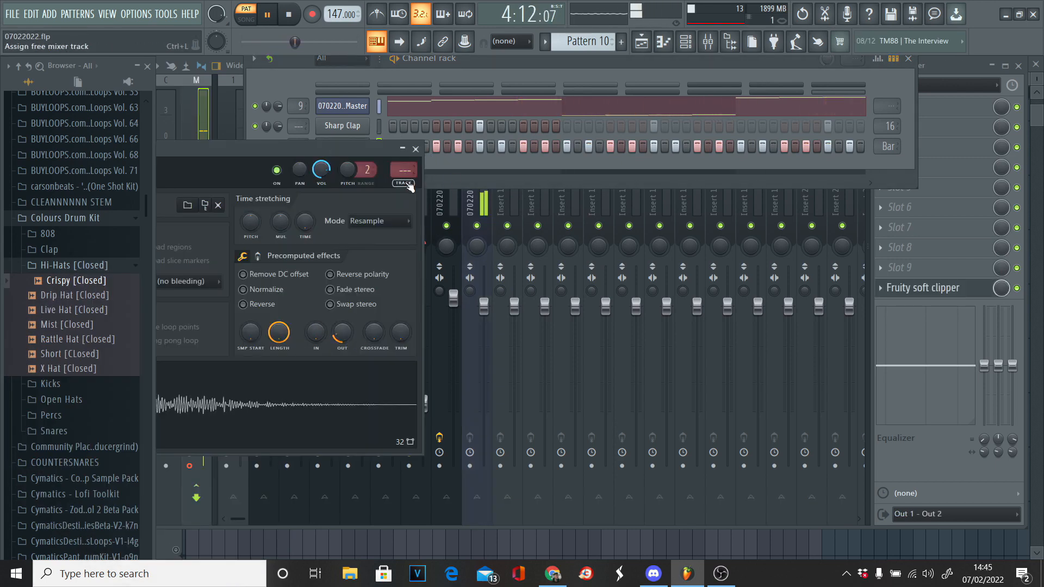
key(ctrl+l)
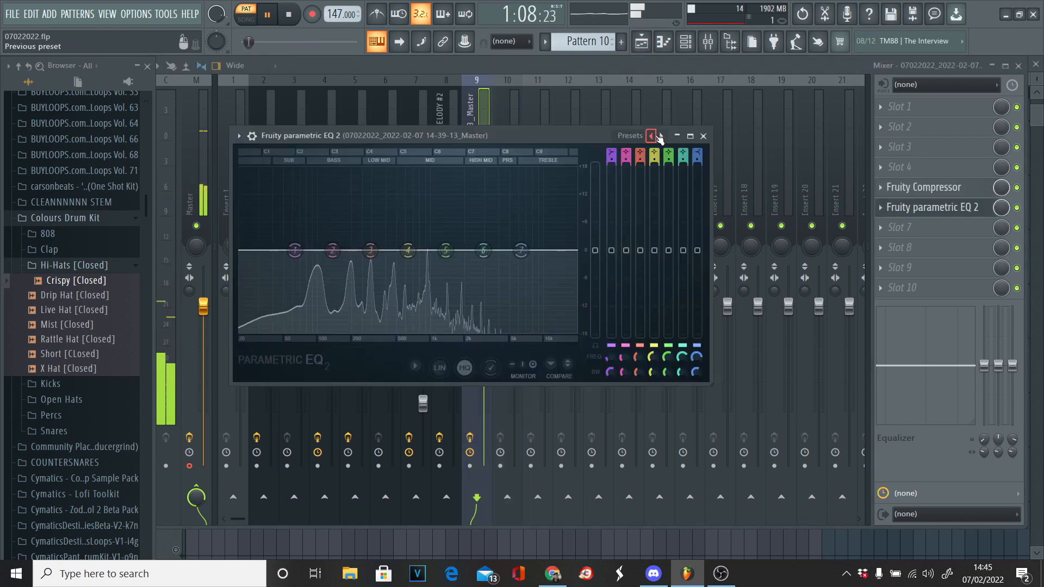
- Load the "Standard Eq For Melodies 2 more lows cut" preset into the chopped melody track's Fruity parametric EQ 2
click(656, 135)
click(693, 166)
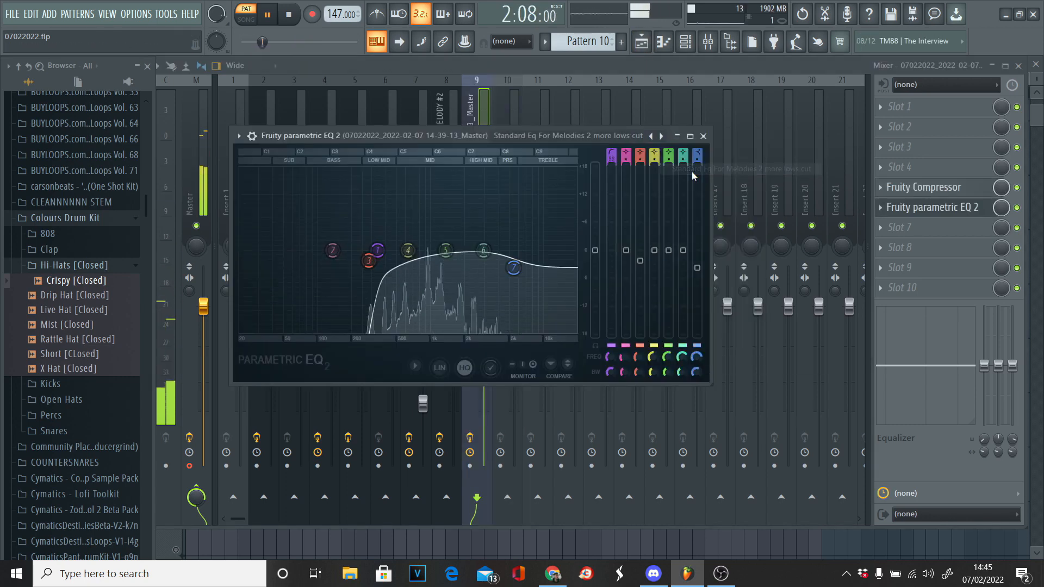
click(704, 135)
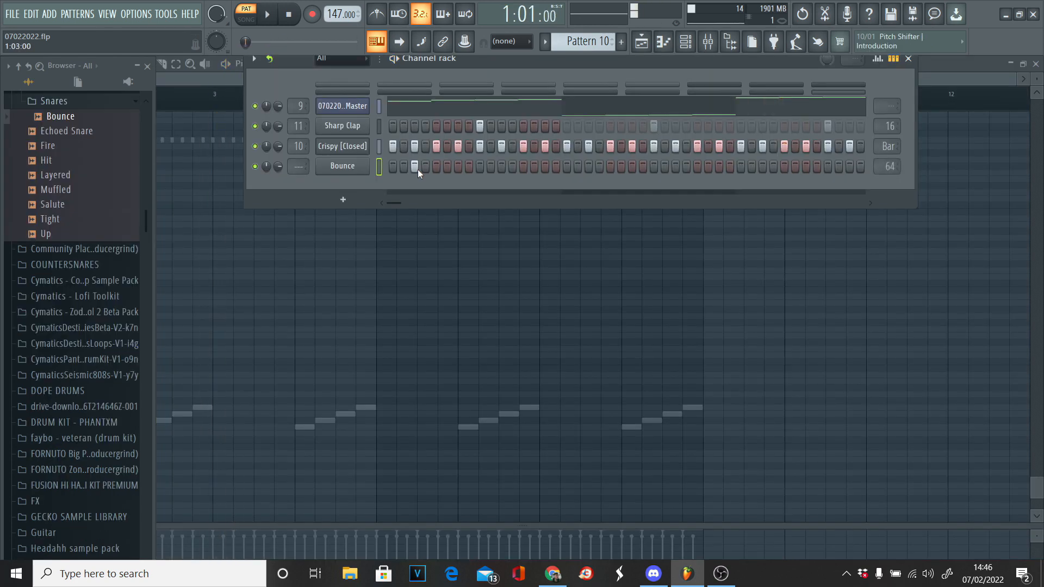
- Add Open Hat 4 - Astronaught Status from the Mystery Drum Kit as a channel and fill every 8 steps
key(space)
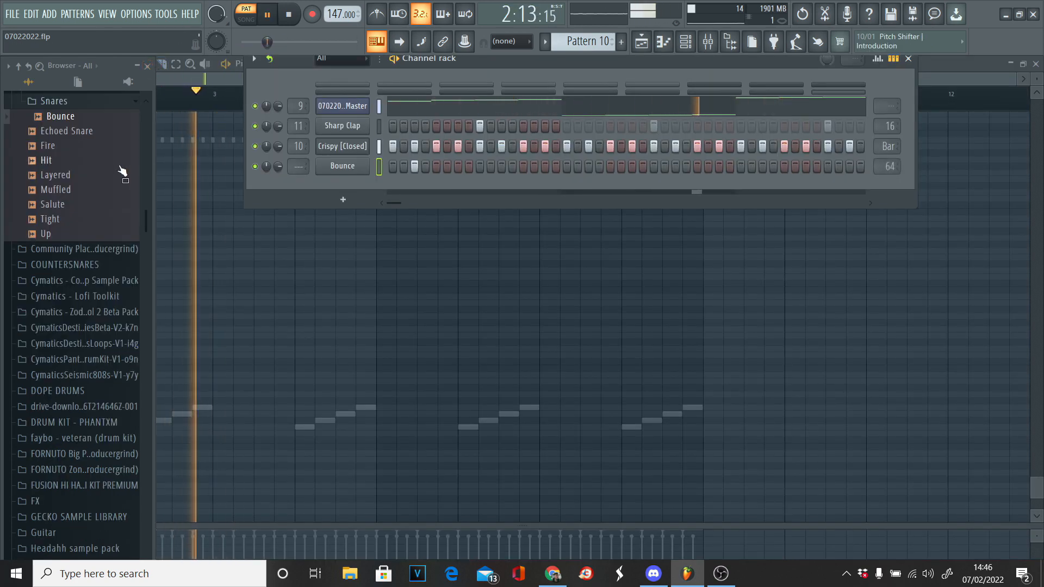
click(100, 234)
scroll(86, 303, down, 10)
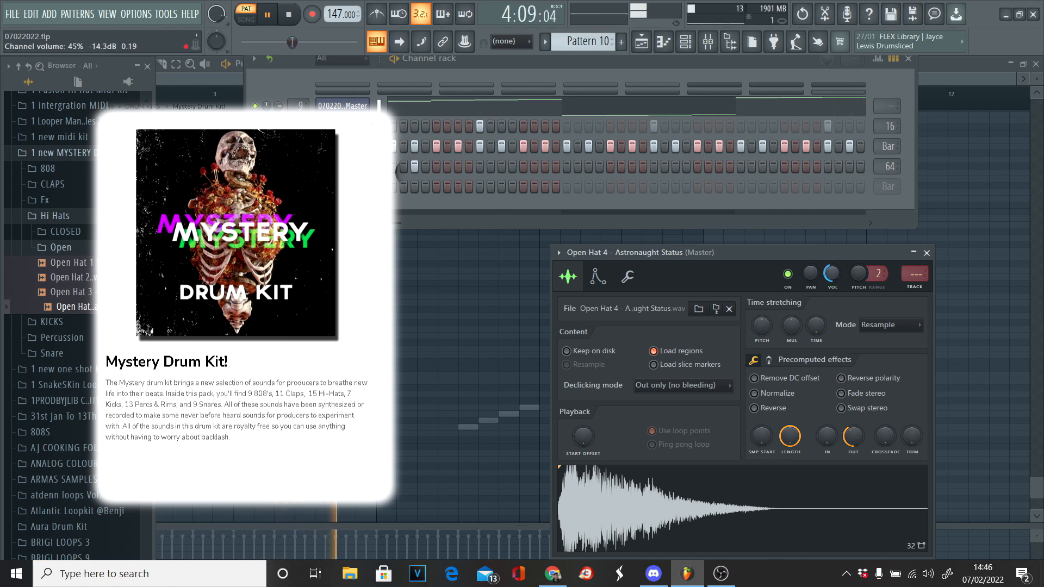
right_click(343, 187)
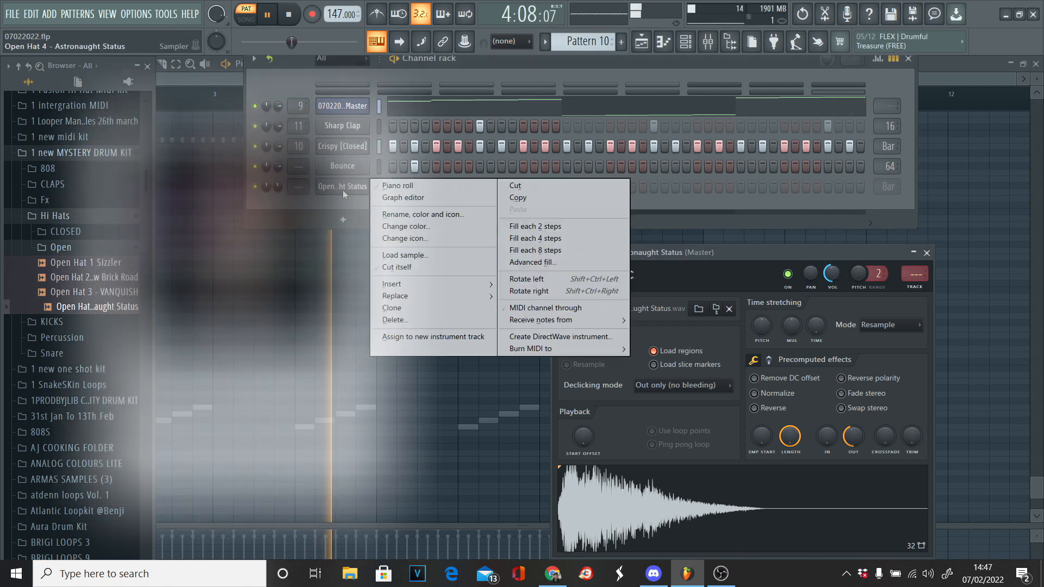
click(583, 248)
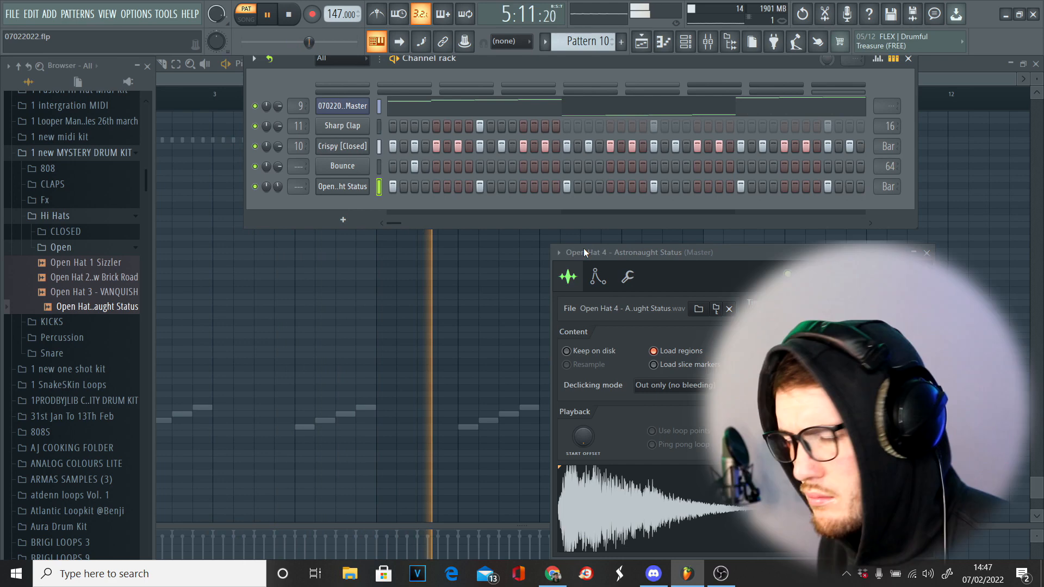
- Replace the open hat channel's sample with Open Hat 3 - VANQUISH and set its quick fade-out to 30%
drag(131, 294, 348, 188)
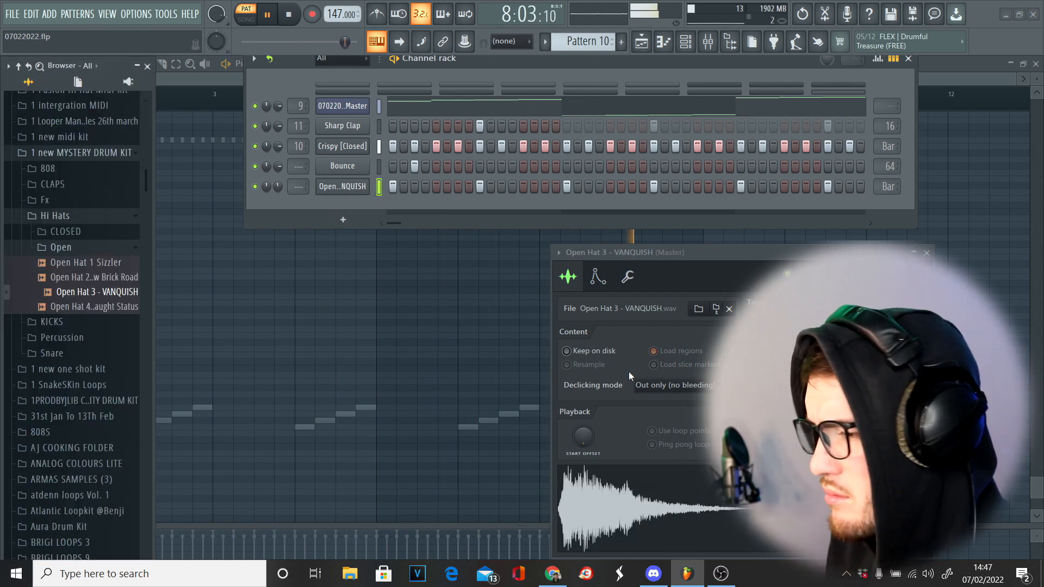
drag(816, 436, 816, 416)
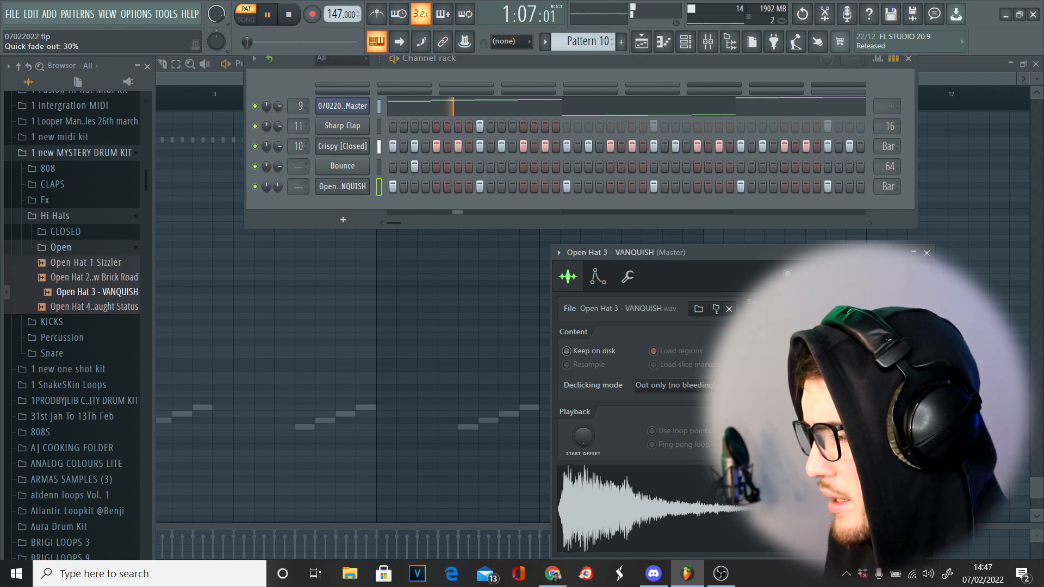
- Randomize the levels of the Open Hat 3 notes in the piano roll, adjusting the pitch and pan variation
right_click(347, 187)
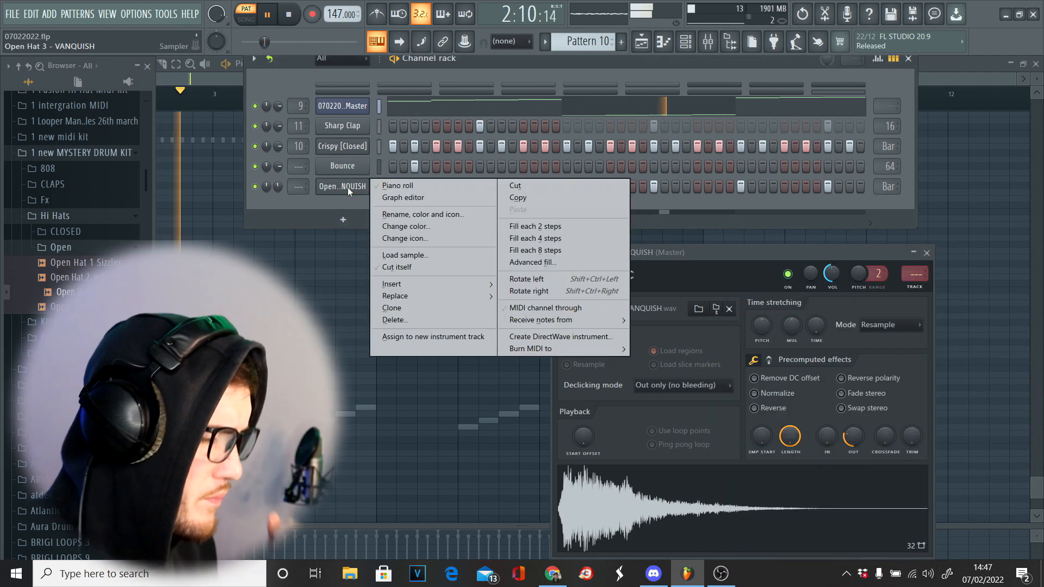
click(381, 188)
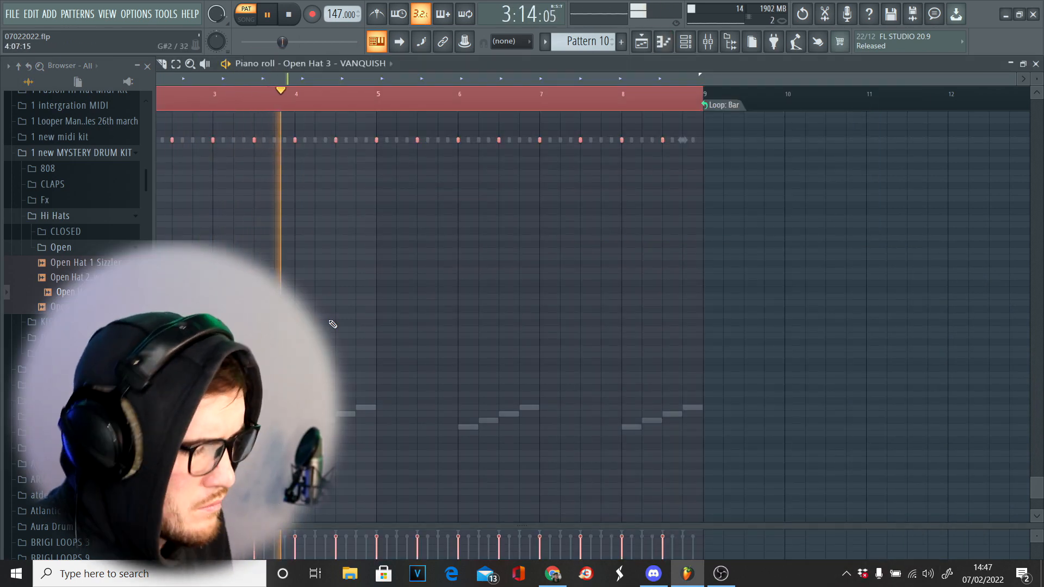
key(alt+r)
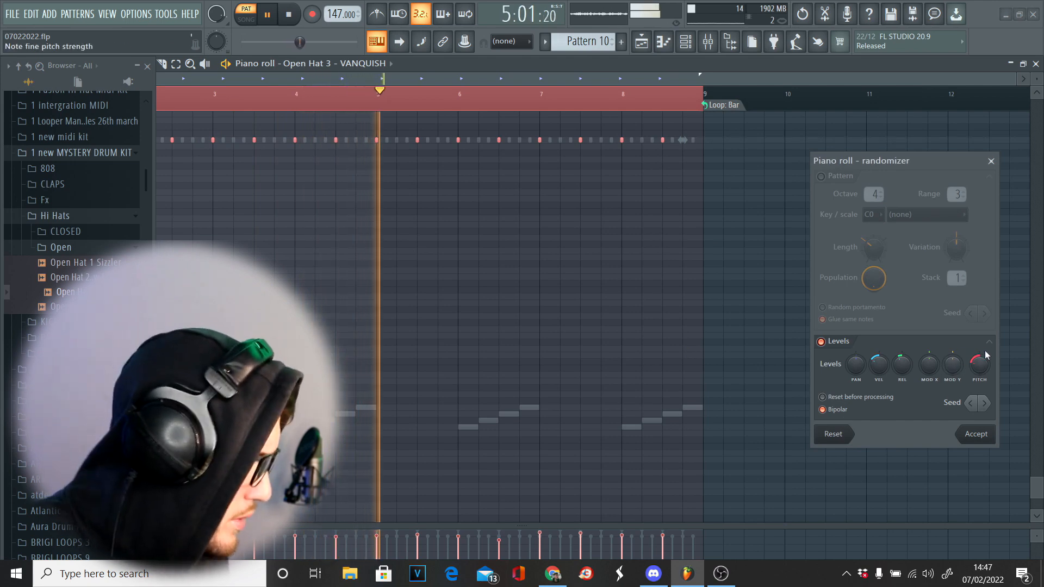
mouse_move(980, 364)
mouse_down()
mouse_move(979, 346)
mouse_move(980, 356)
mouse_up()
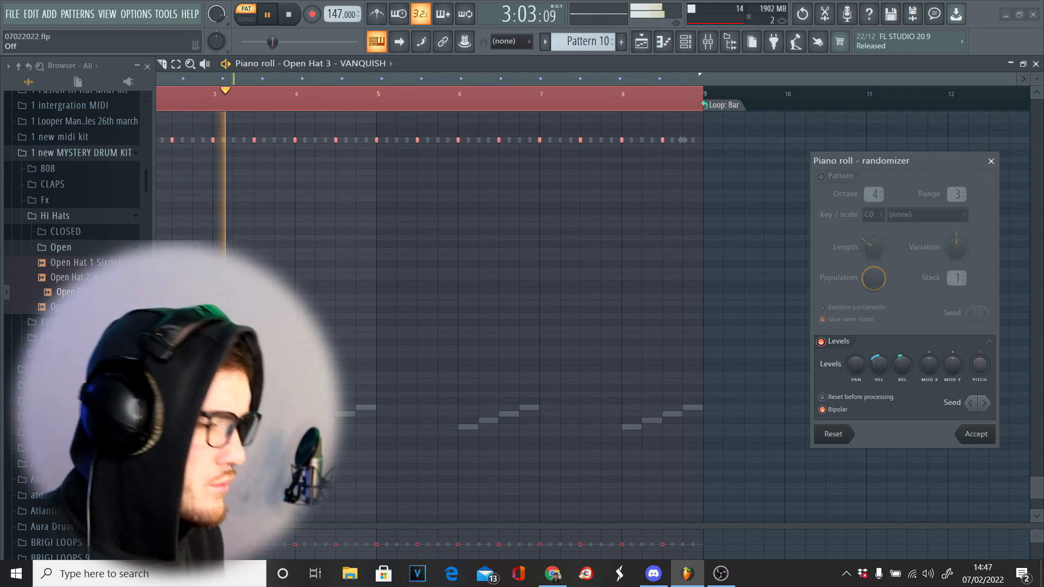
drag(859, 371, 859, 348)
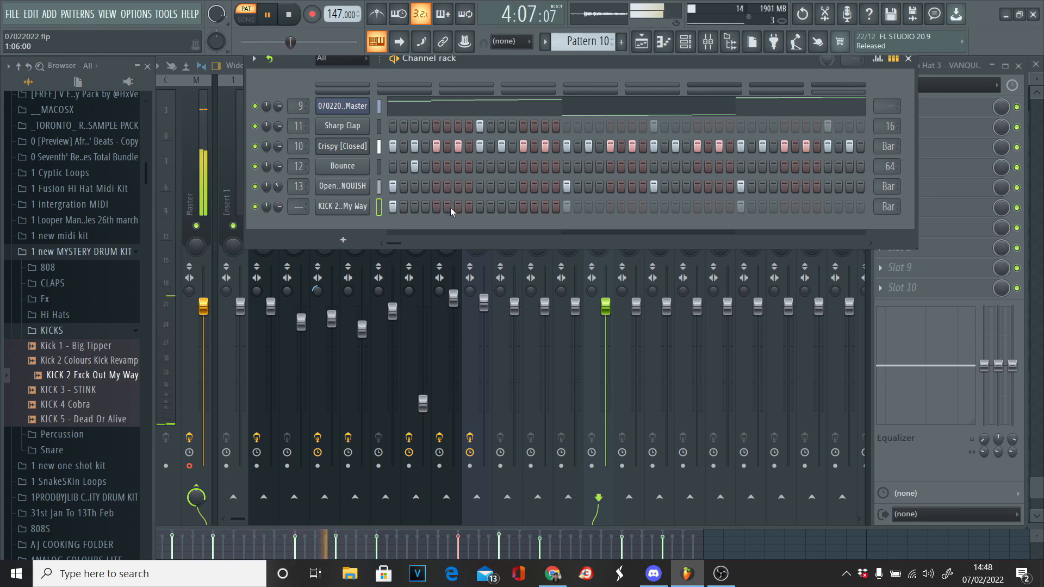
- Program the KICK 2 channel with additional hits on steps 7, 21 and 27 and open its channel settings
click(458, 207)
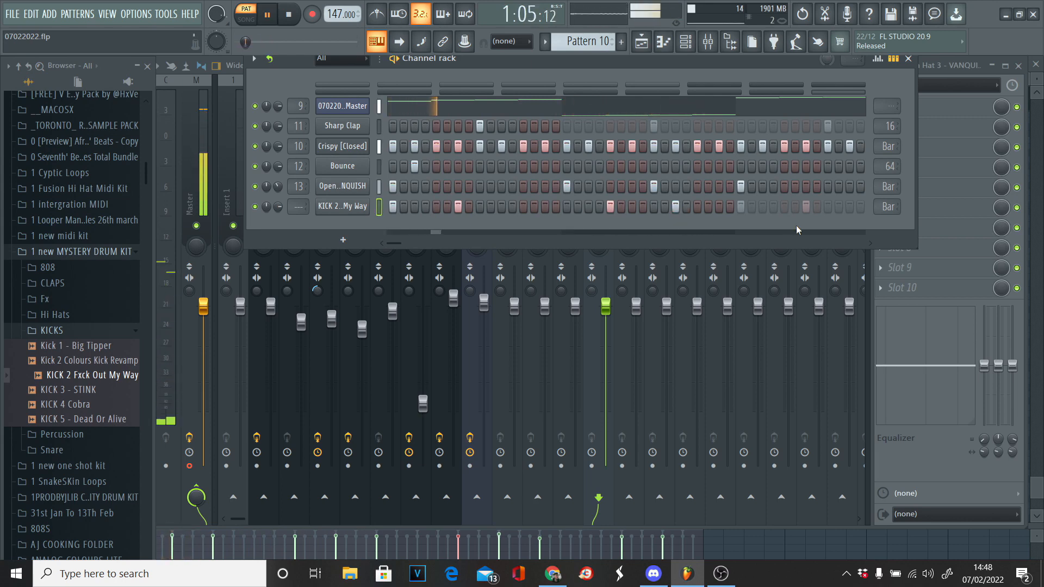
click(348, 206)
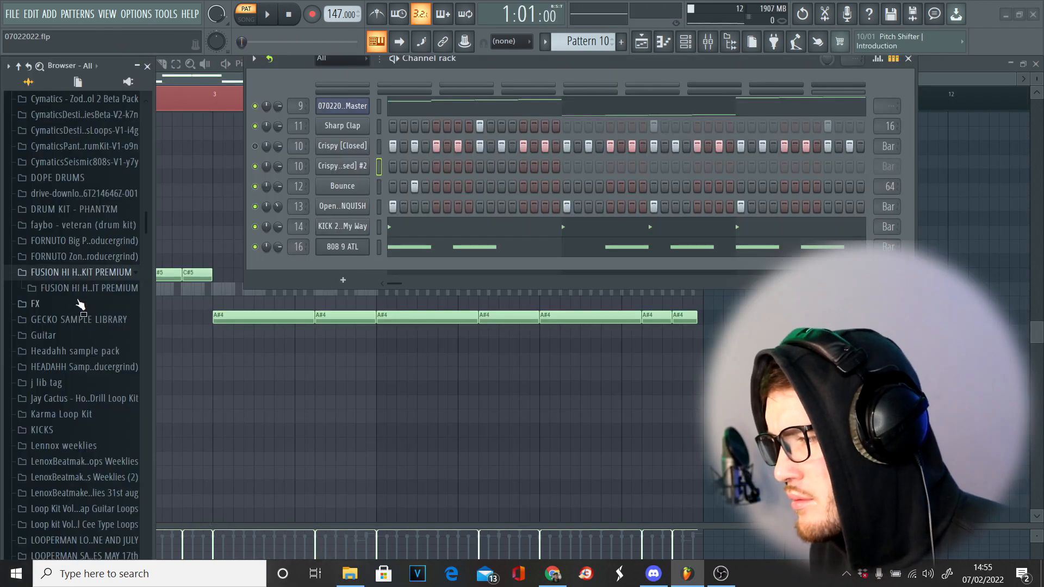
- Load a MIDI pattern from the 1 Fusion Hi Hat Midi Kit folder onto the Crispy [Closed] #2 channel and play it
click(80, 306)
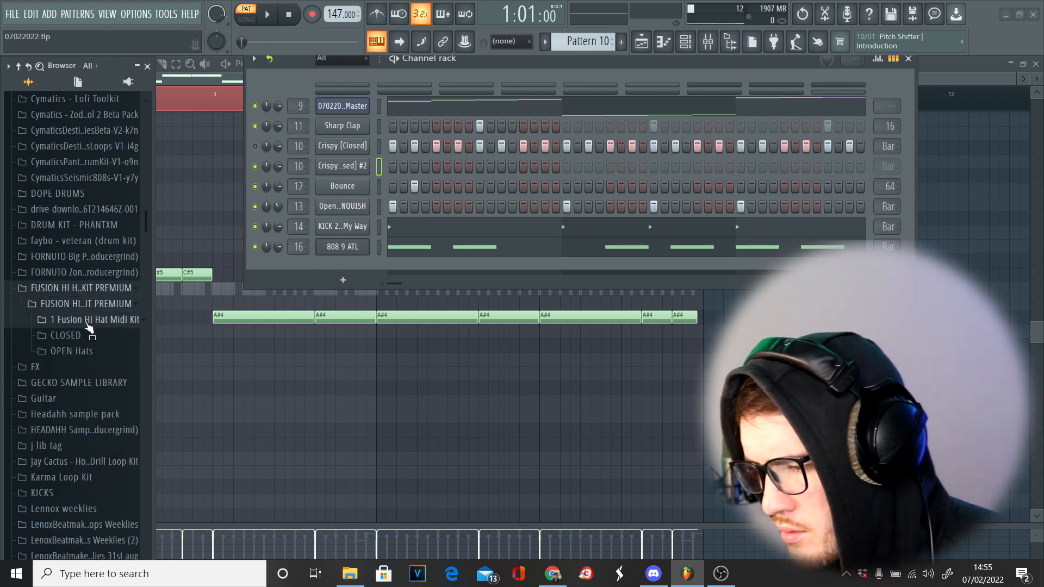
click(90, 321)
drag(103, 367, 335, 161)
key(space)
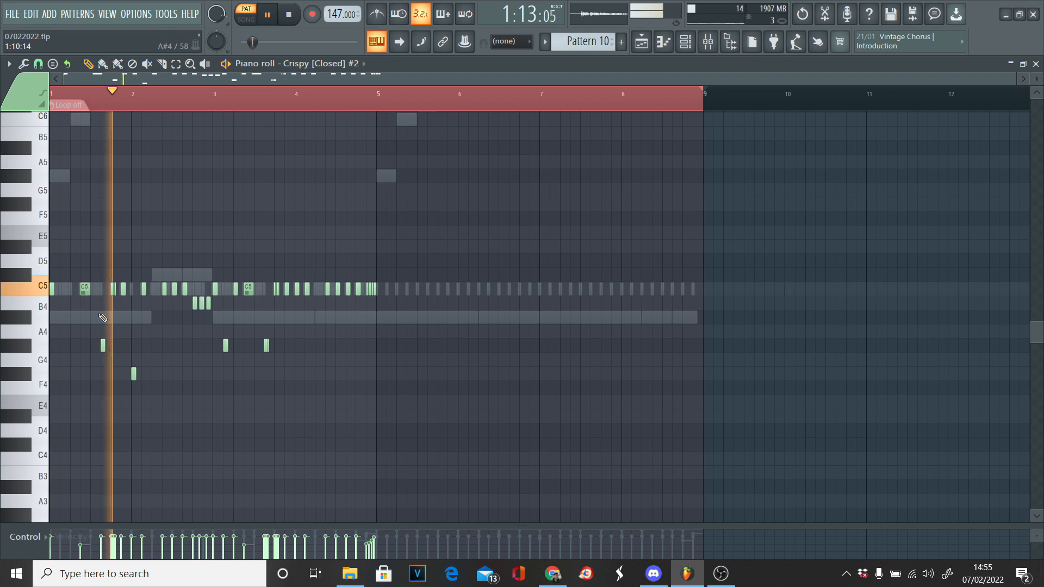
- Delete the last two B4 hi-hat notes at the end of bar 2 in the Crispy [Closed] #2 pattern
key(space)
click(203, 308)
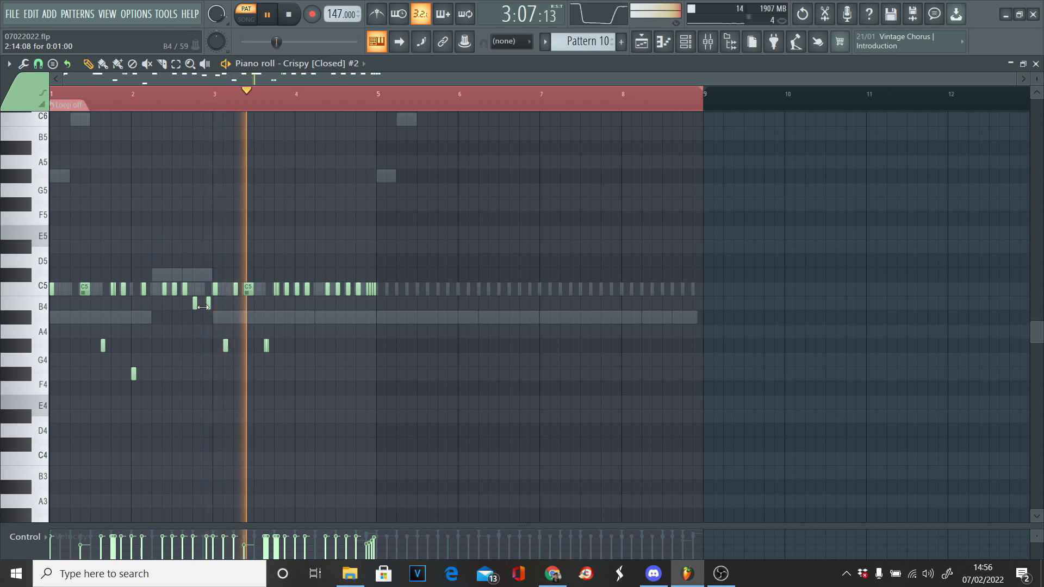
drag(206, 310, 209, 309)
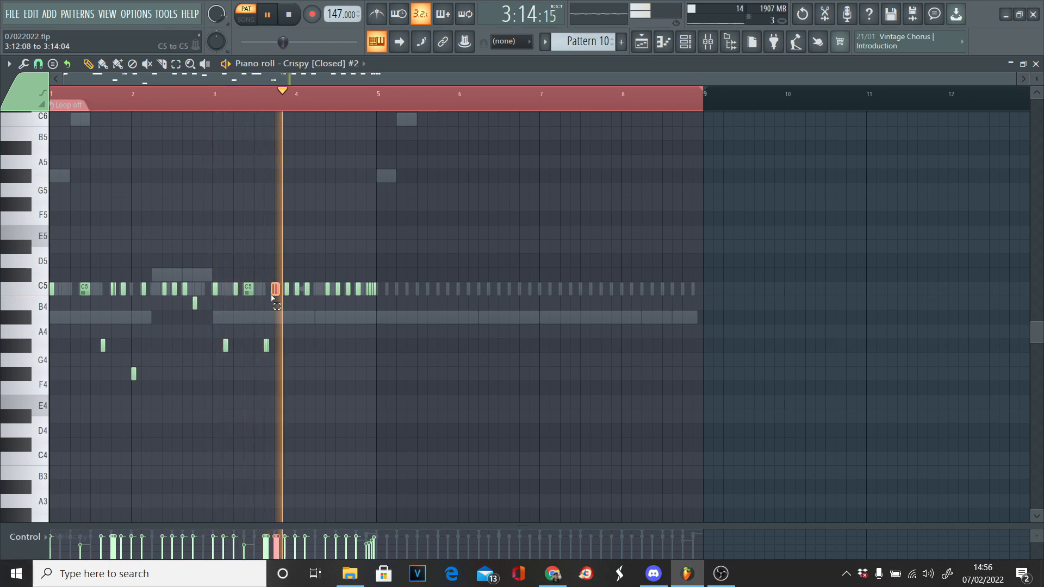
- Open the randomizer for the Crispy [Closed] #2 hi-hat notes and adjust the pan and pitch variation
key(alt+r)
drag(856, 366, 908, 364)
mouse_move(980, 364)
mouse_down()
mouse_move(977, 378)
mouse_move(975, 360)
mouse_up()
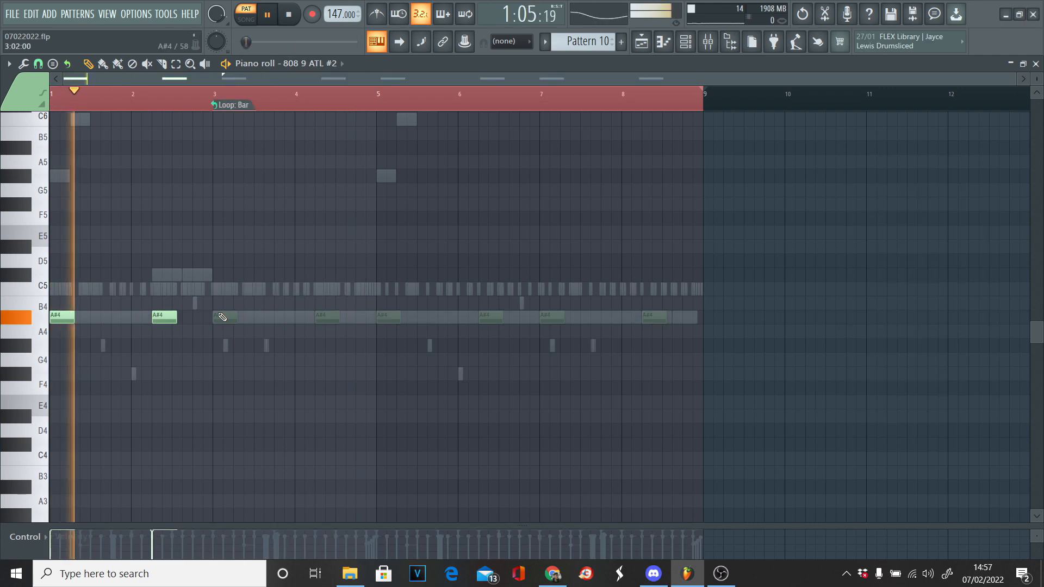
- Extend the 808 9 ATL #2 line with an A#4 late in bar 2, a C#5 starting bar 3 and two C5 notes in bar 4
click(188, 319)
click(223, 277)
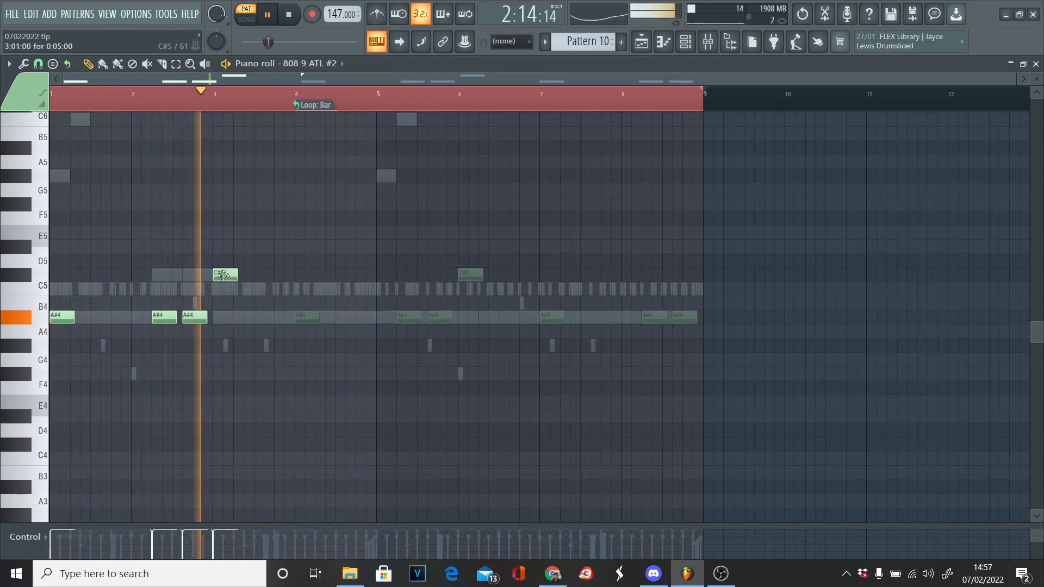
click(320, 289)
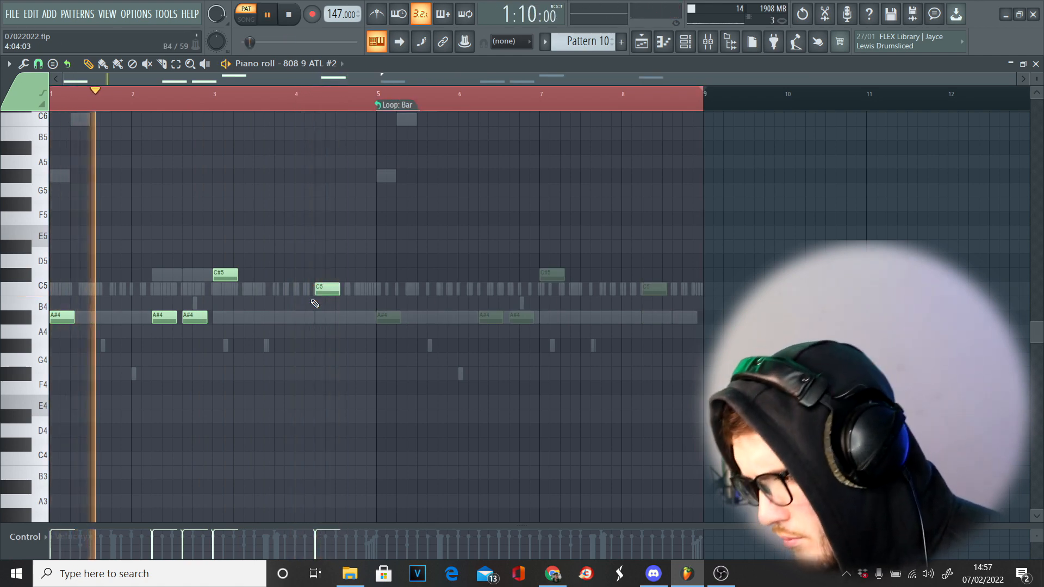
click(348, 289)
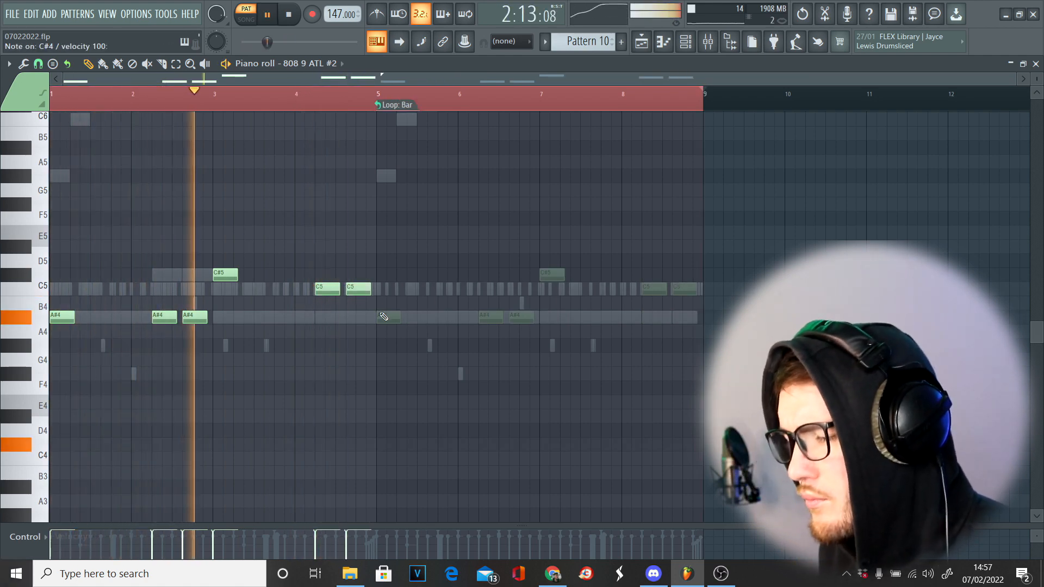
- Select the 808 notes in the first four bars and duplicate them into bars 5 to 8
drag(431, 353, 452, 411)
drag(449, 407, 51, 243)
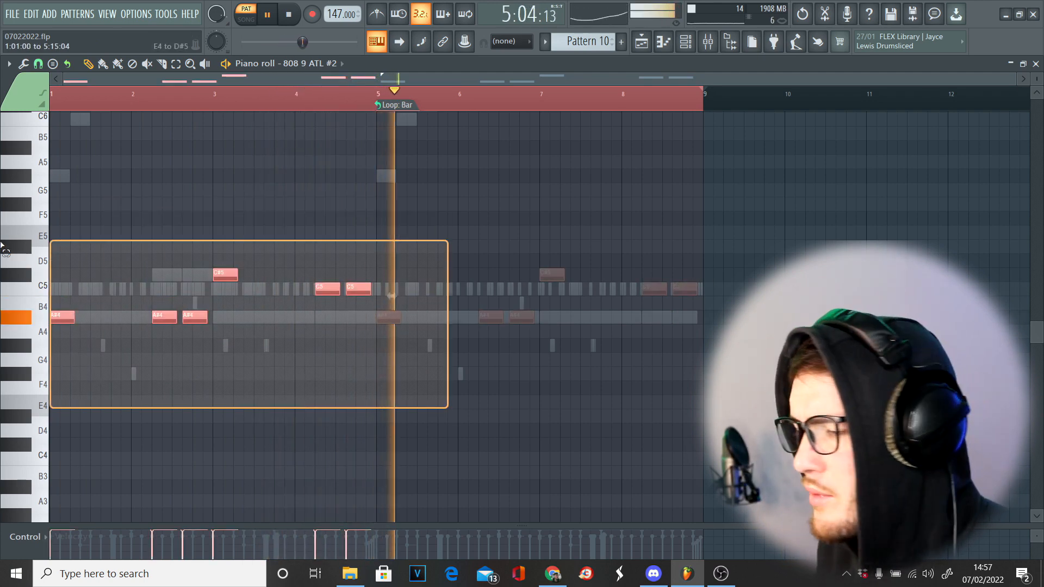
key(ctrl+b)
drag(392, 360, 385, 362)
- Set the snap to 1/3 beat, shorten the final C5 808 note in bar 8 and follow it with three 1/3-beat C5 notes
click(38, 64)
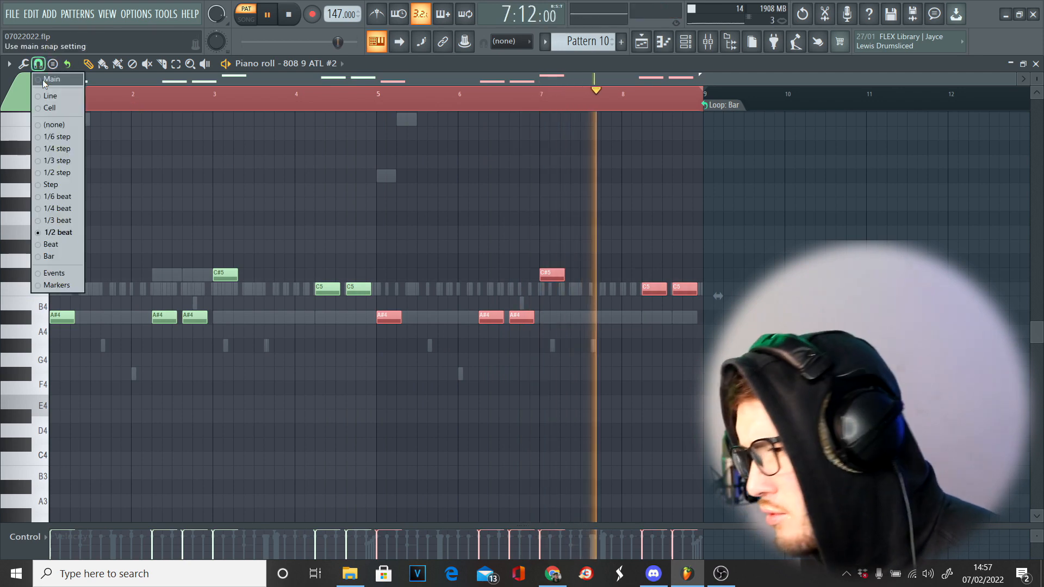
click(66, 220)
scroll(705, 294, up, 3)
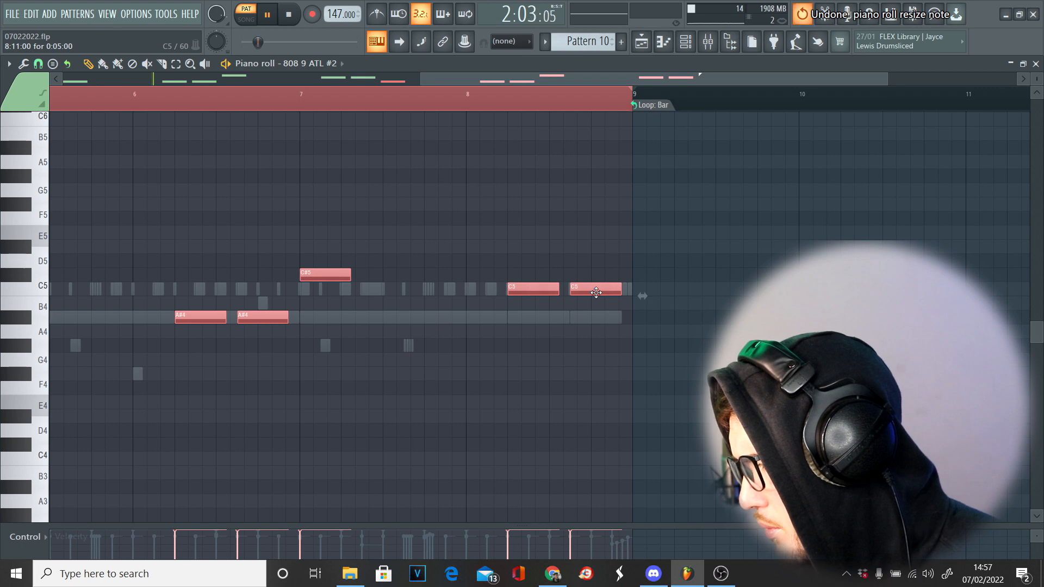
key(ctrl+z)
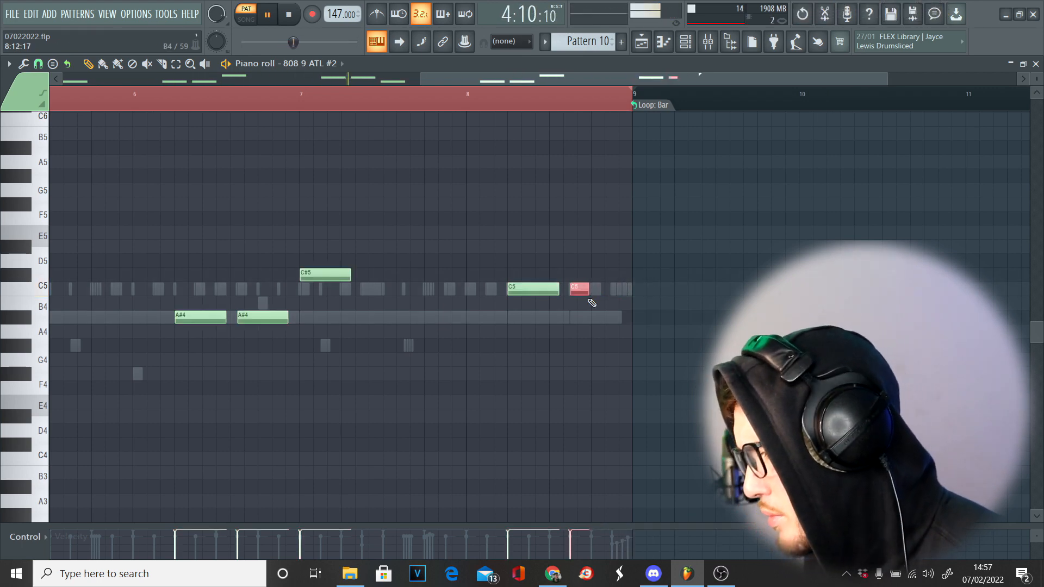
click(622, 289)
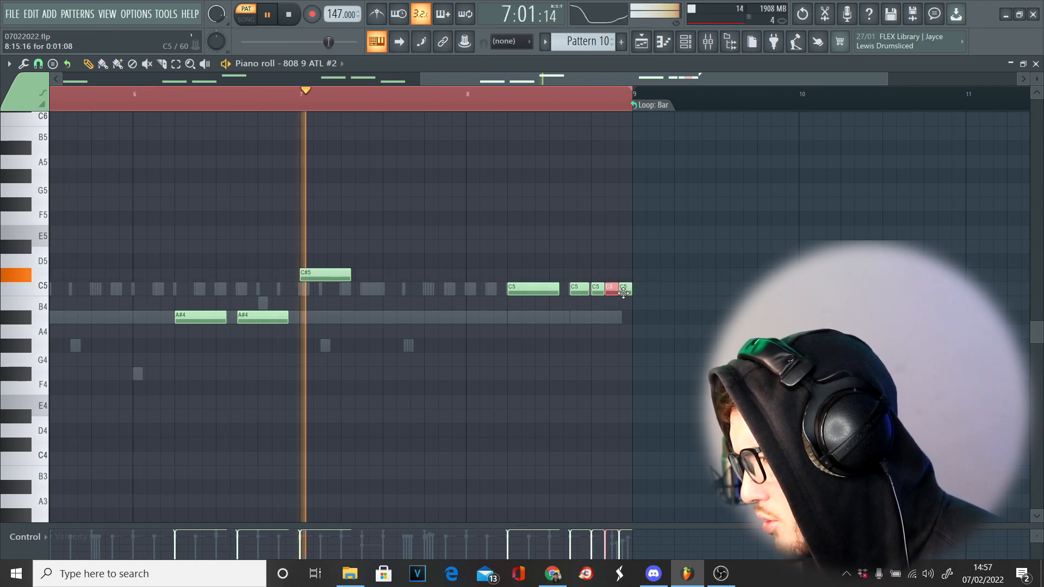
drag(626, 294, 601, 300)
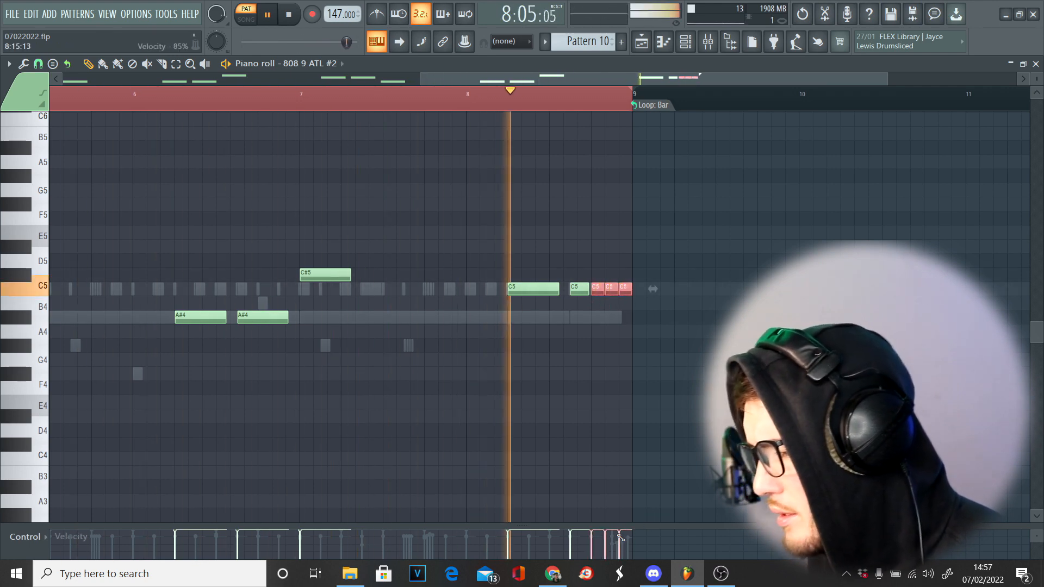